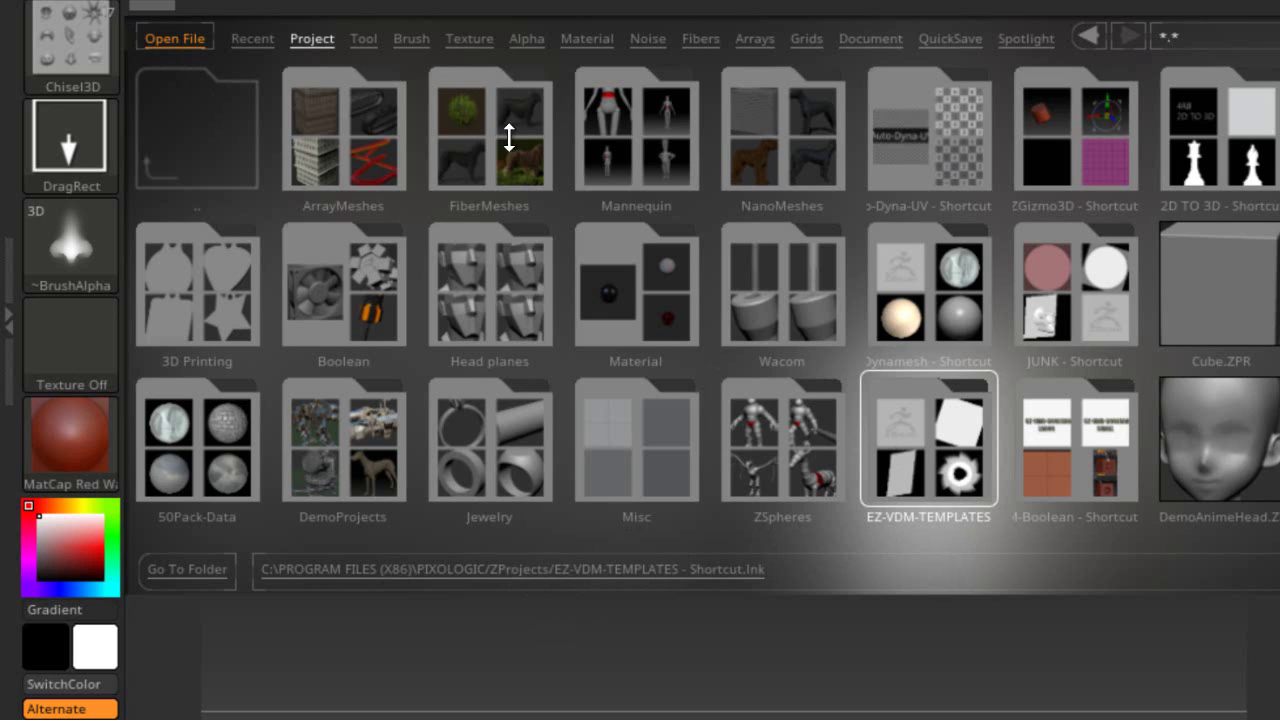
- Open the EZ-VDM-TEMPLATES project folder in LightBox to load the morph template plane
click(919, 448)
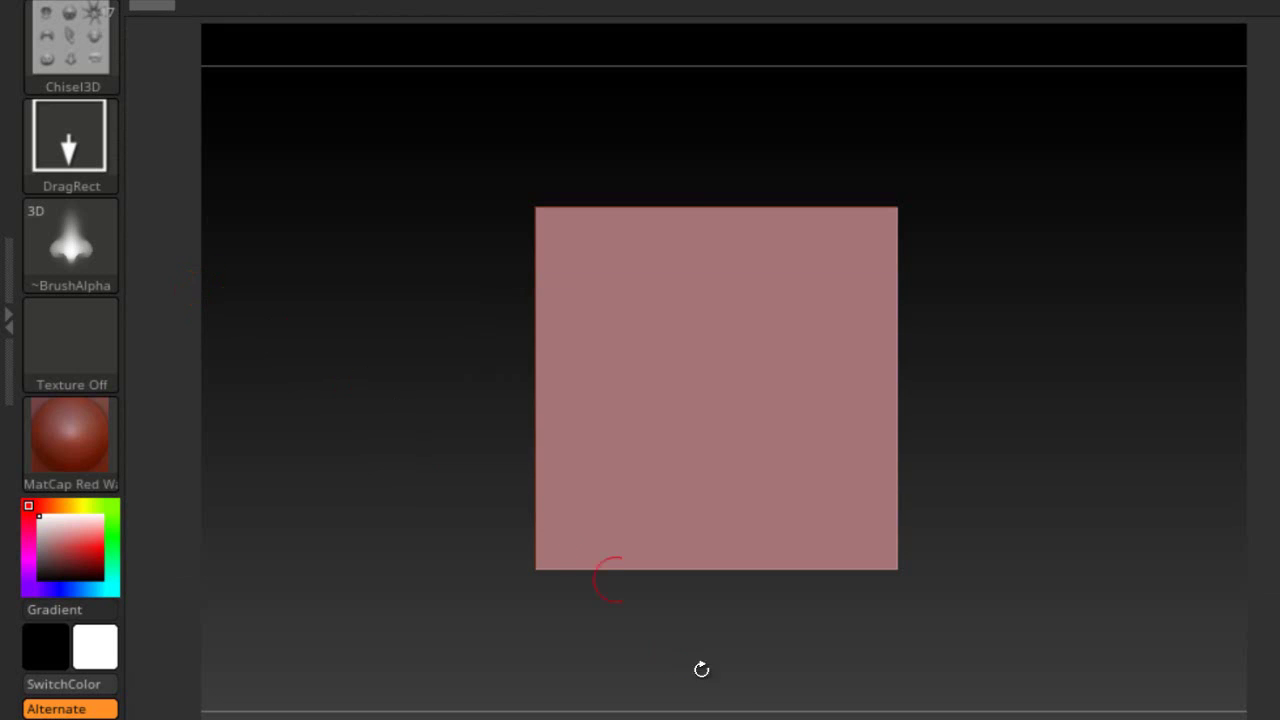
drag(680, 714, 586, 654)
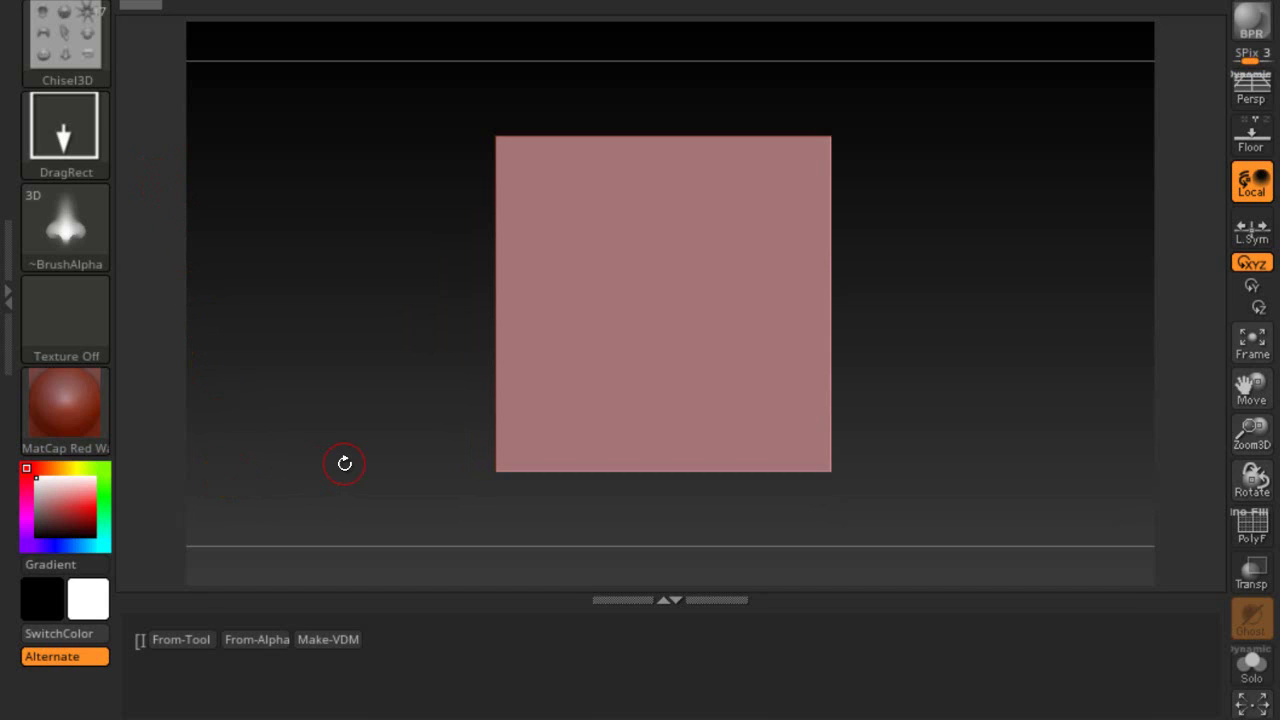
- Append the PolyMesh3D star onto the template plane and capture it with From-Tool
click(178, 639)
click(180, 640)
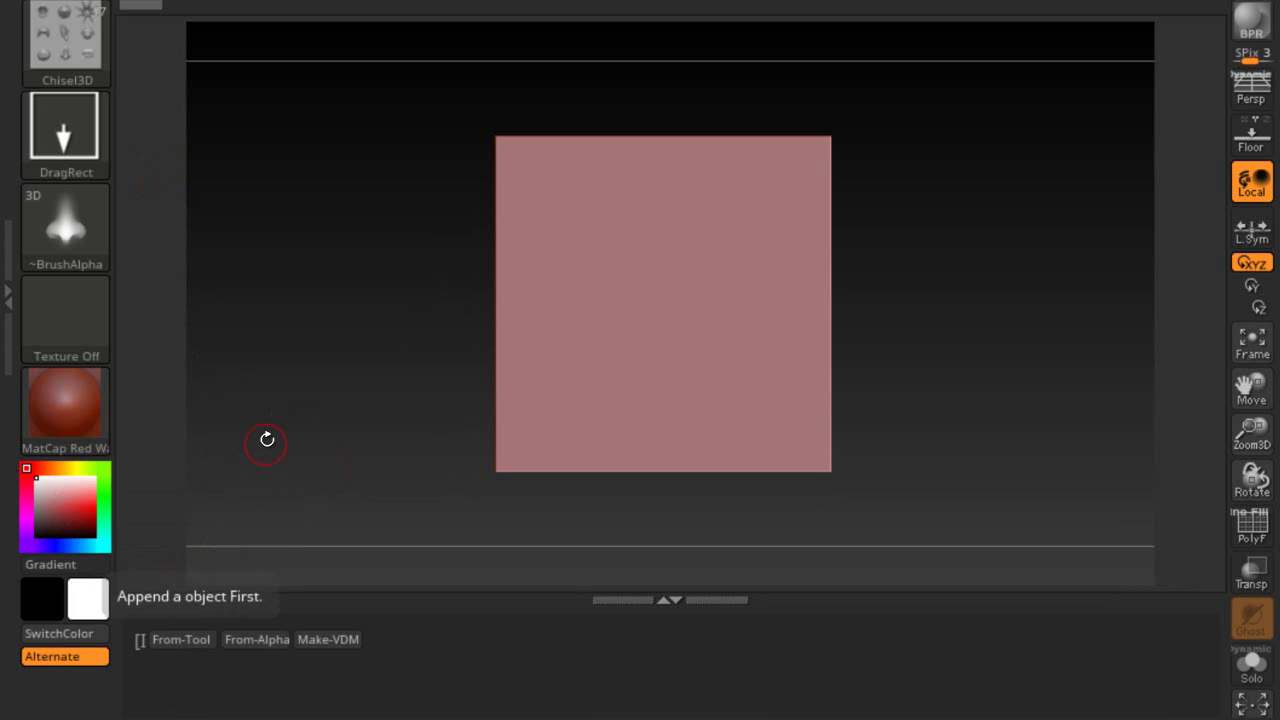
key(F1)
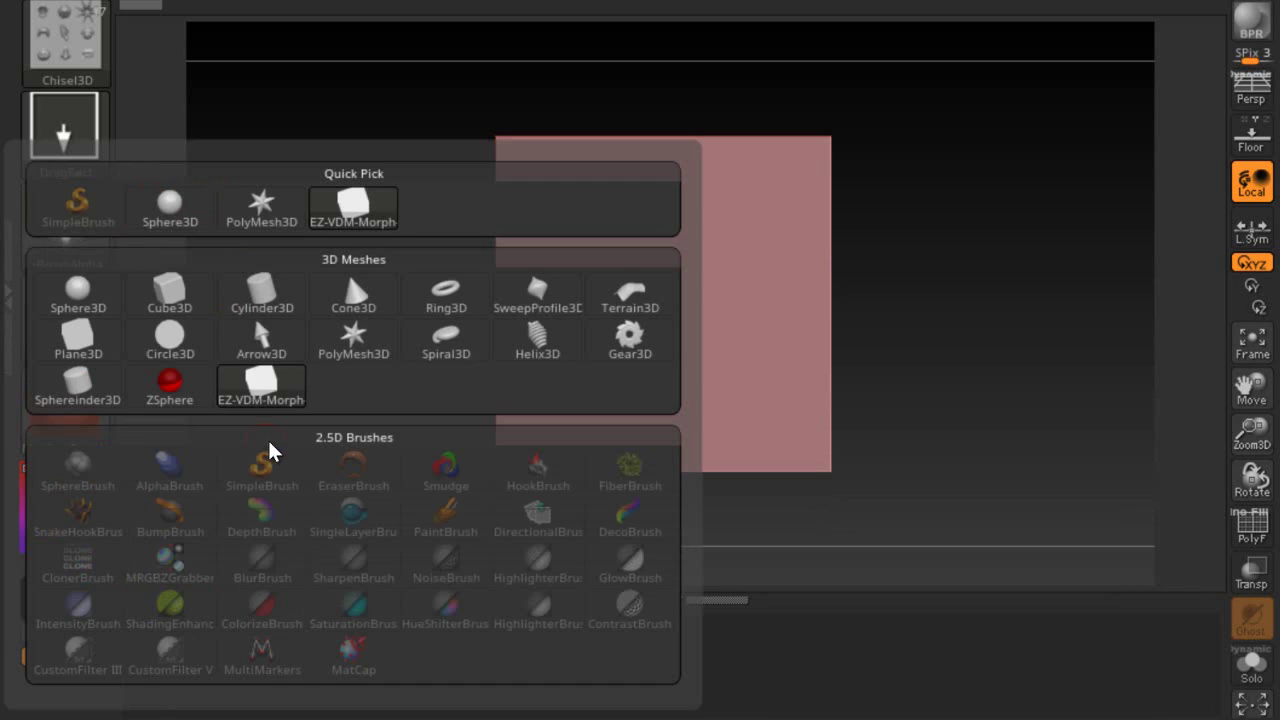
click(349, 345)
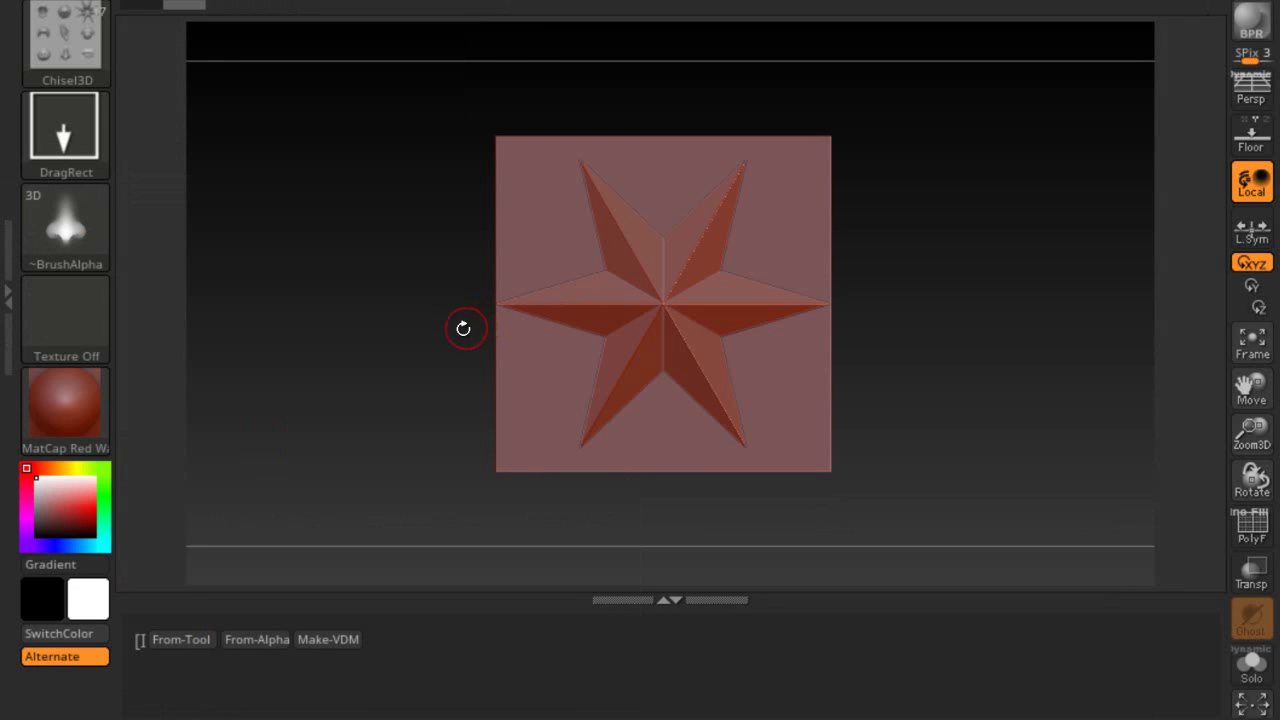
click(182, 641)
click(182, 641)
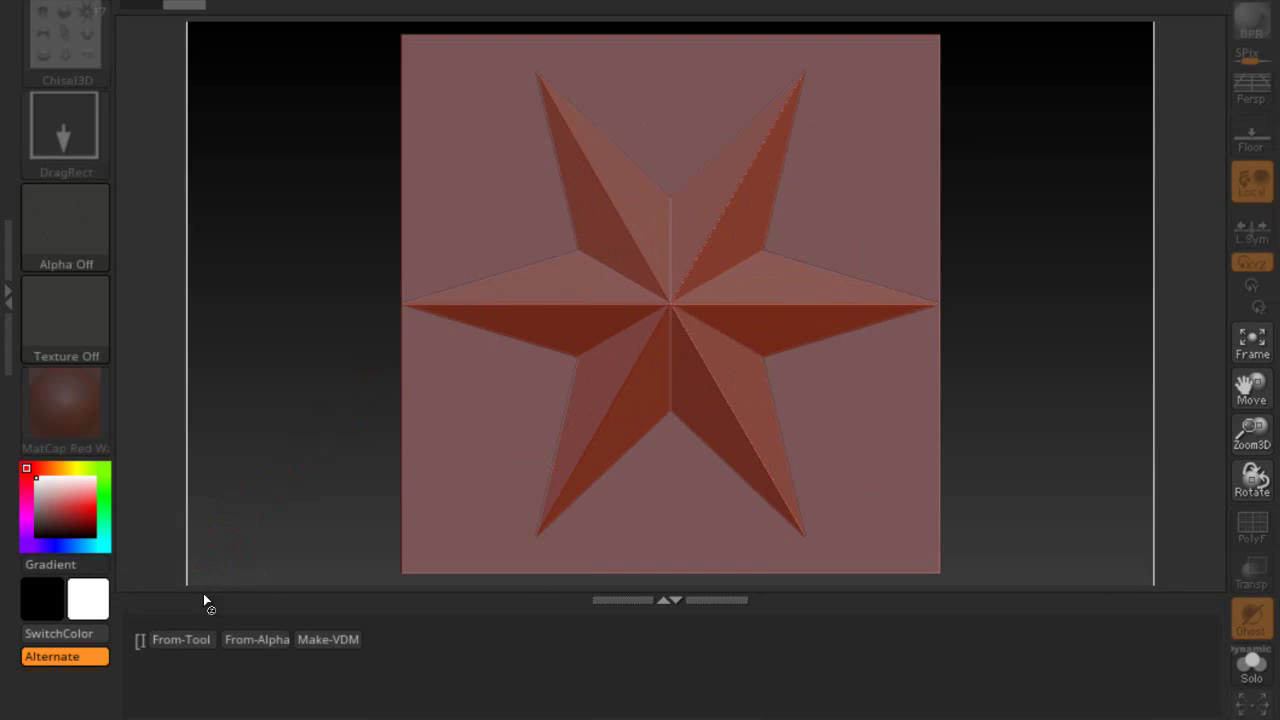
- Finish the star capture, convert it with Make-VDM, and stamp a test star upper-left
click(1240, 326)
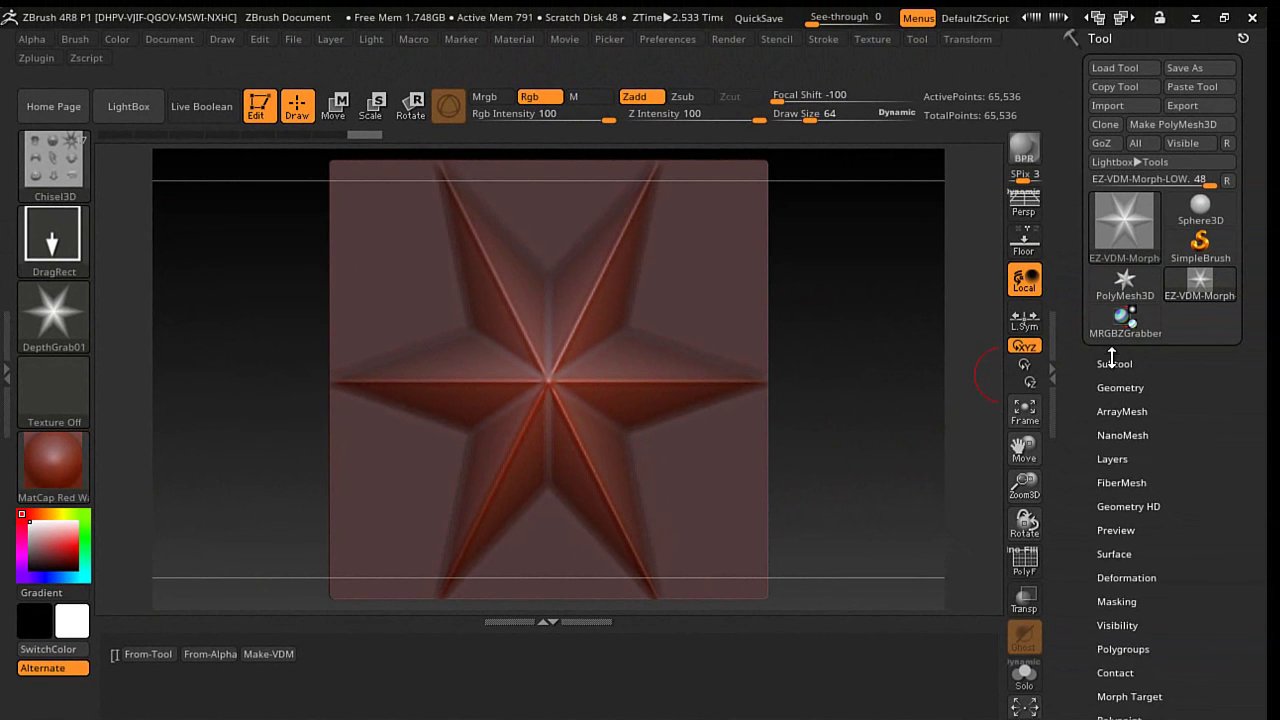
click(1112, 363)
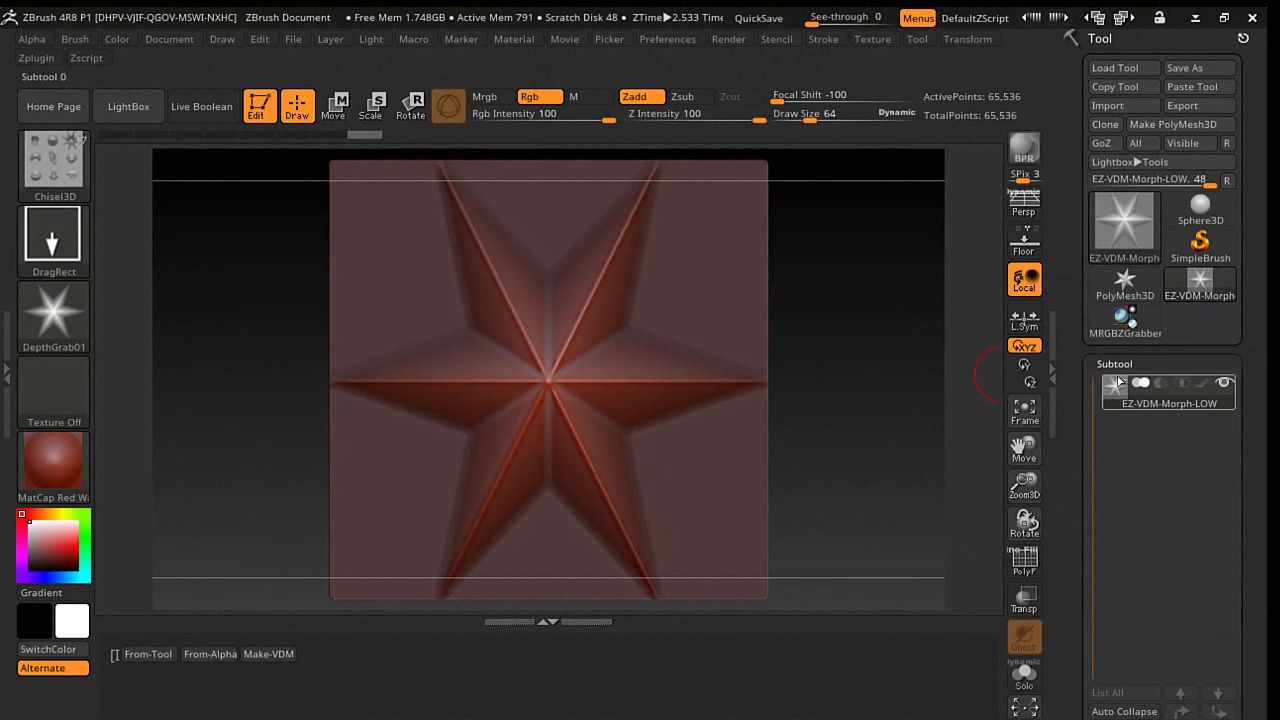
mouse_move(1137, 402)
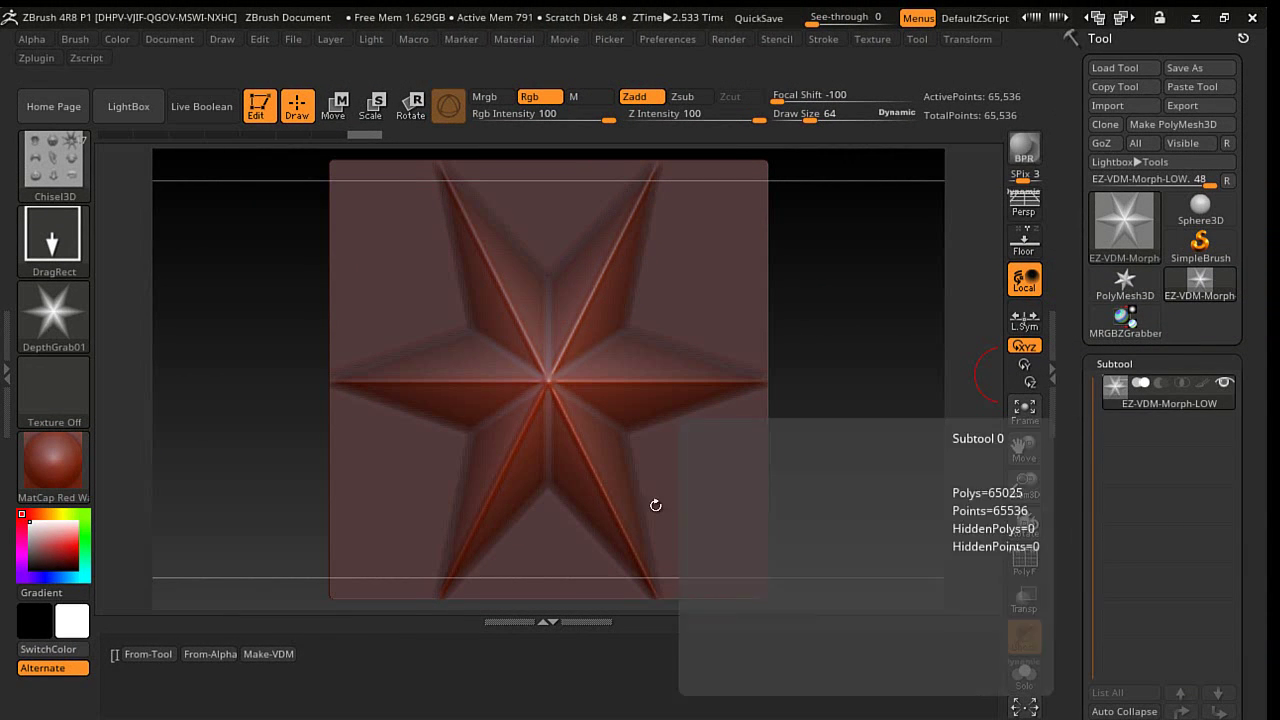
click(140, 654)
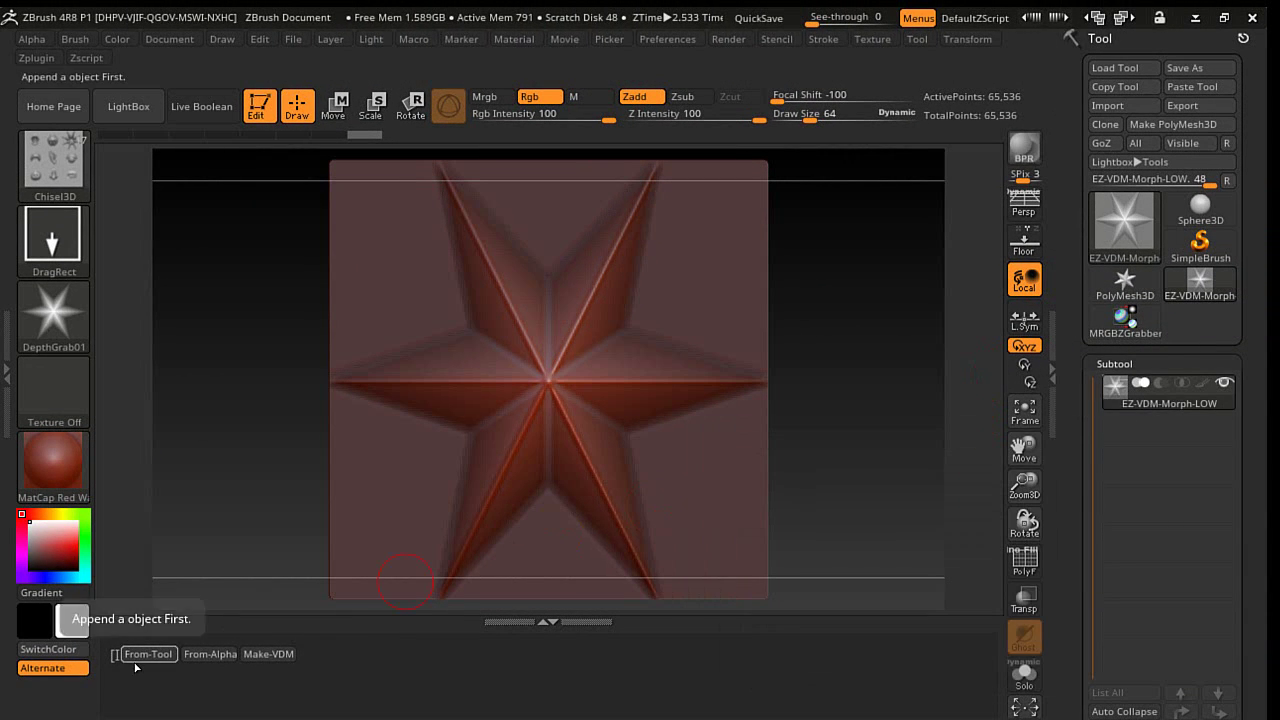
click(268, 654)
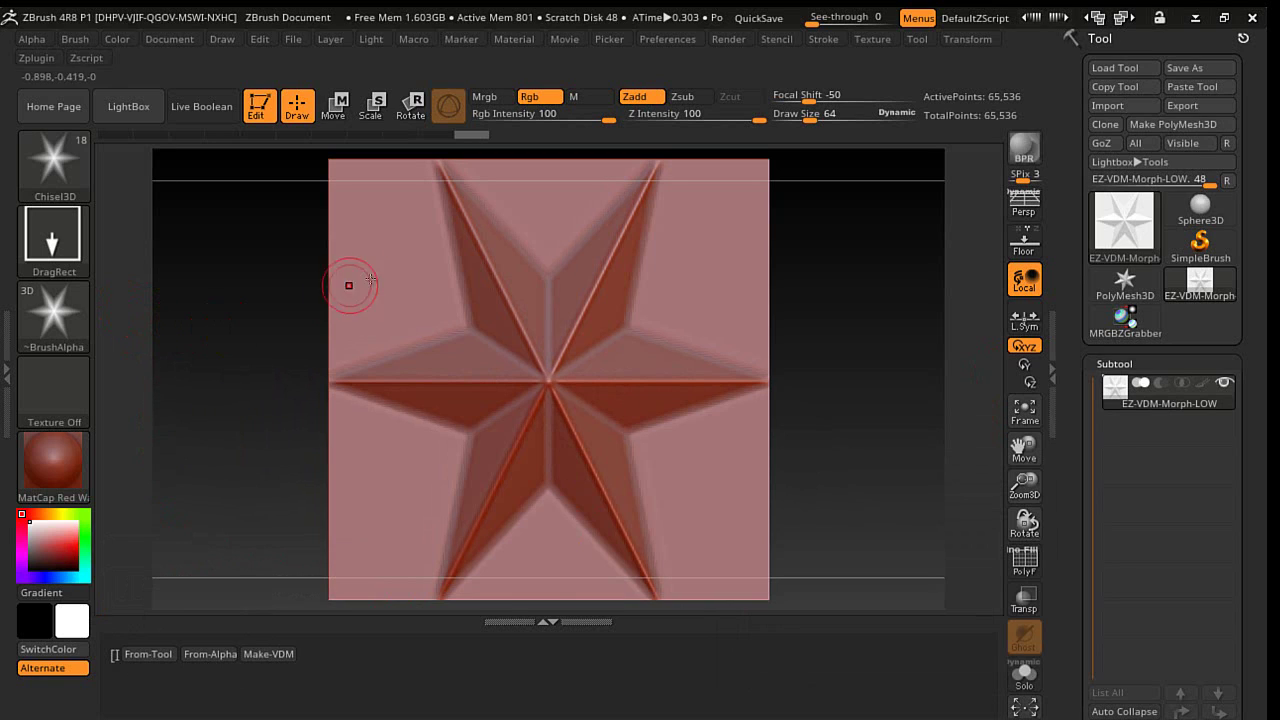
drag(386, 296, 388, 366)
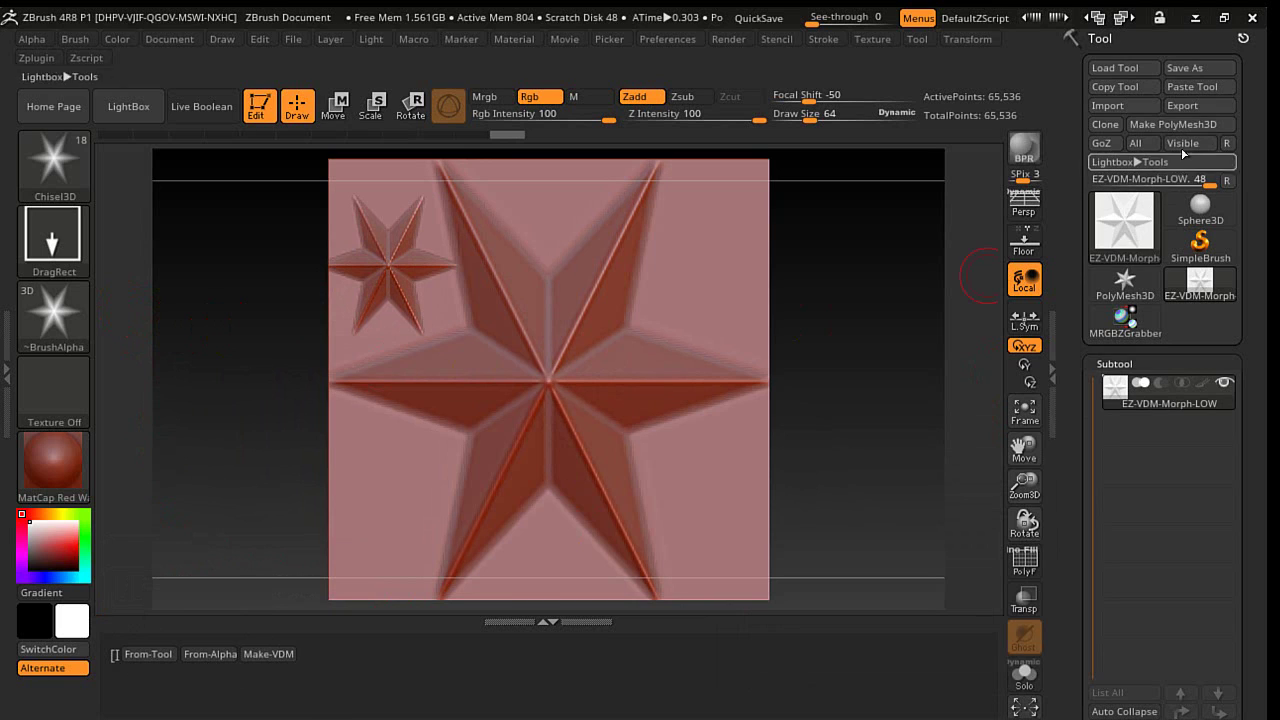
- Paste a fresh template plane, append the PolyMesh3D star, and capture it as DepthGrab01
click(1192, 87)
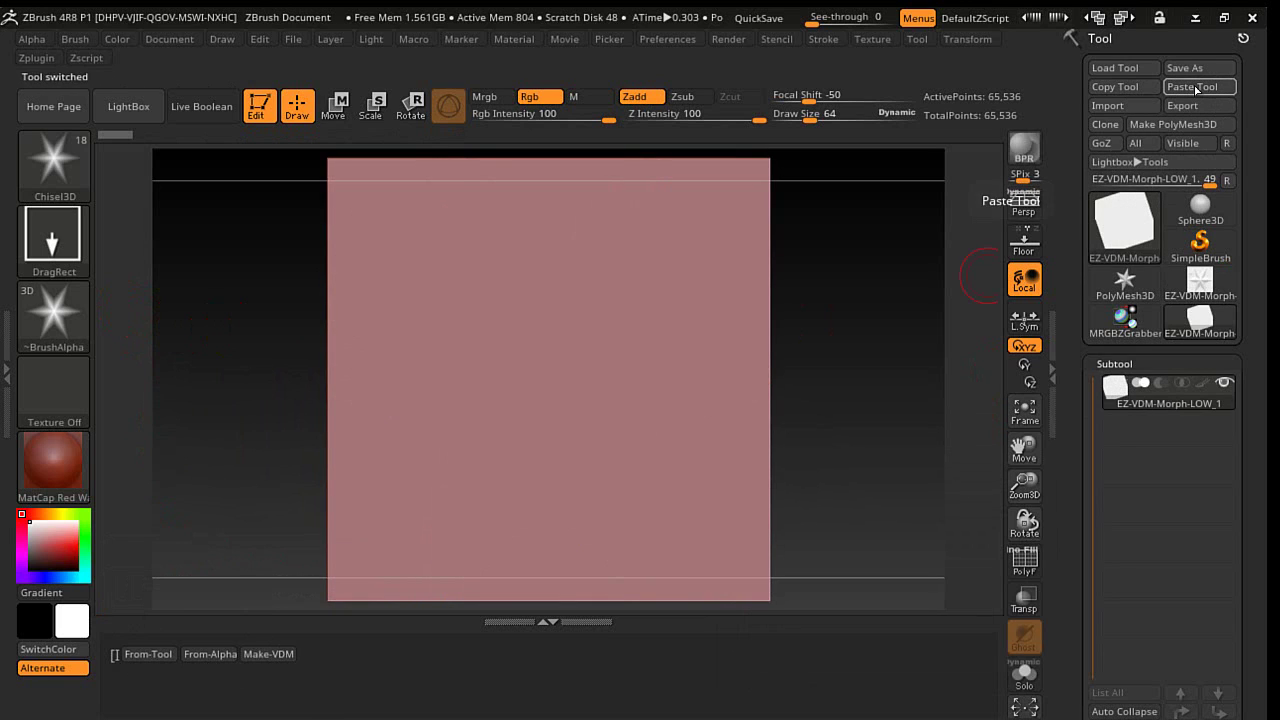
click(150, 654)
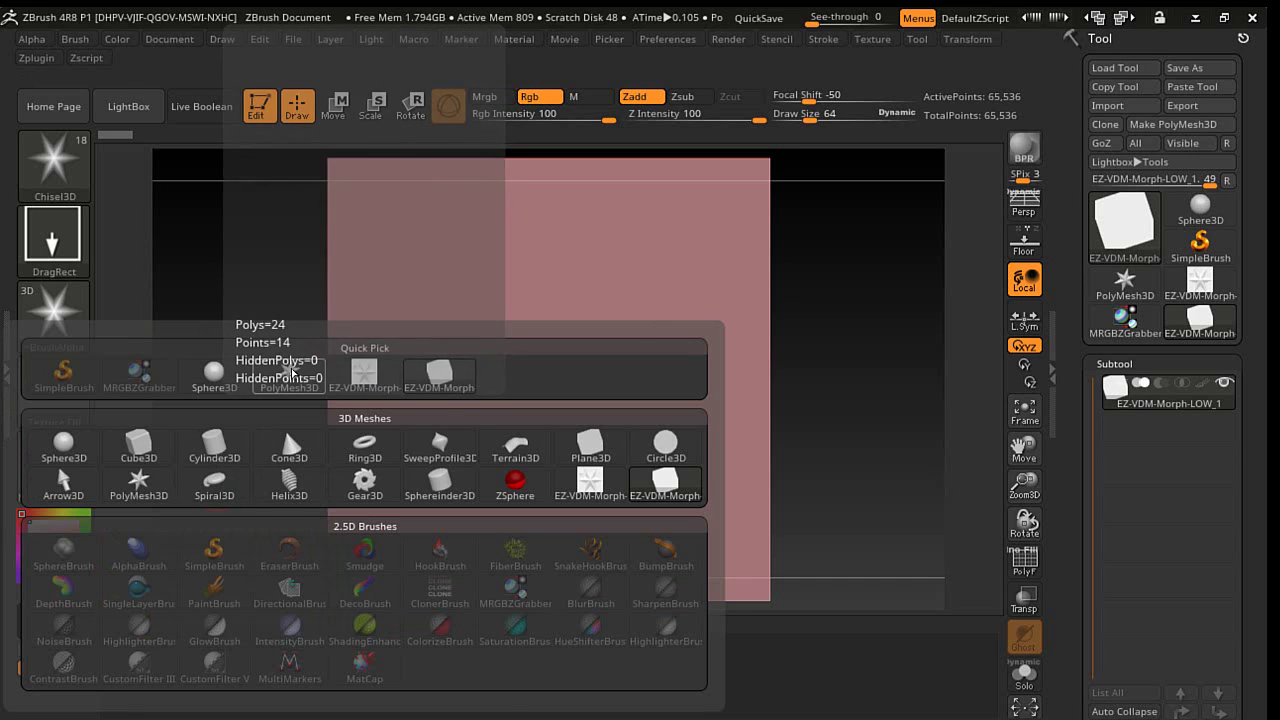
click(290, 370)
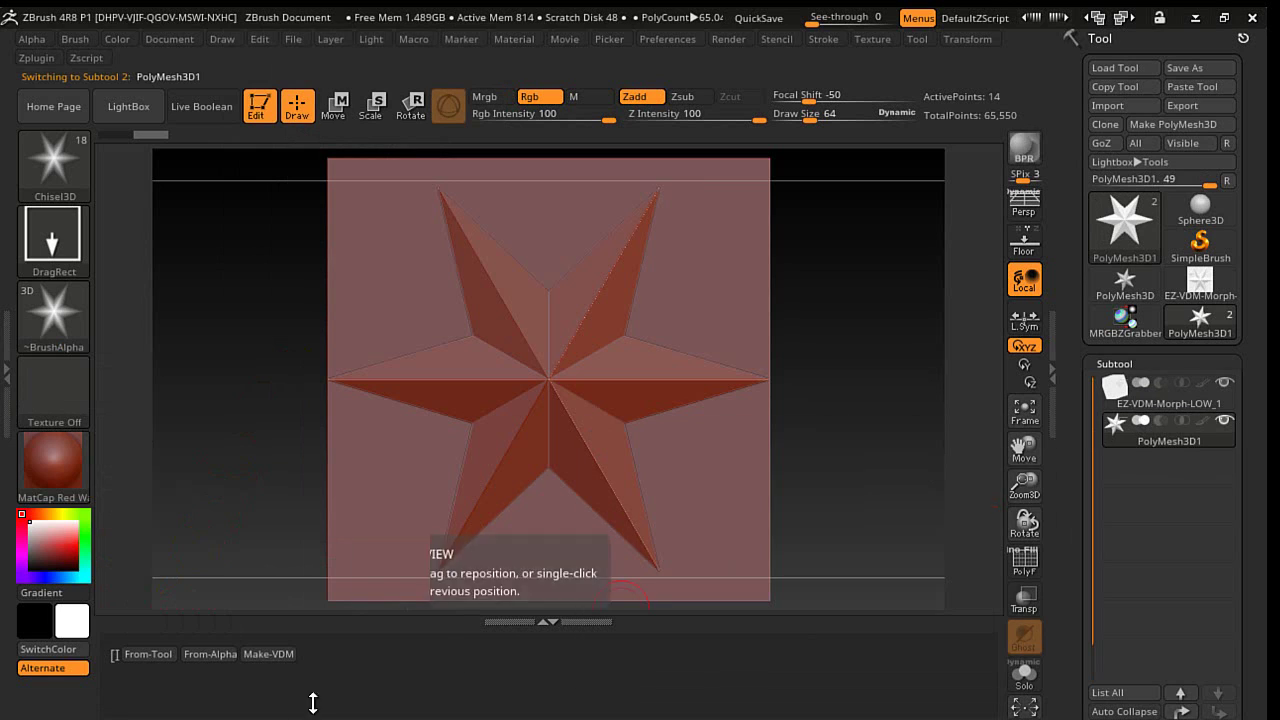
click(150, 656)
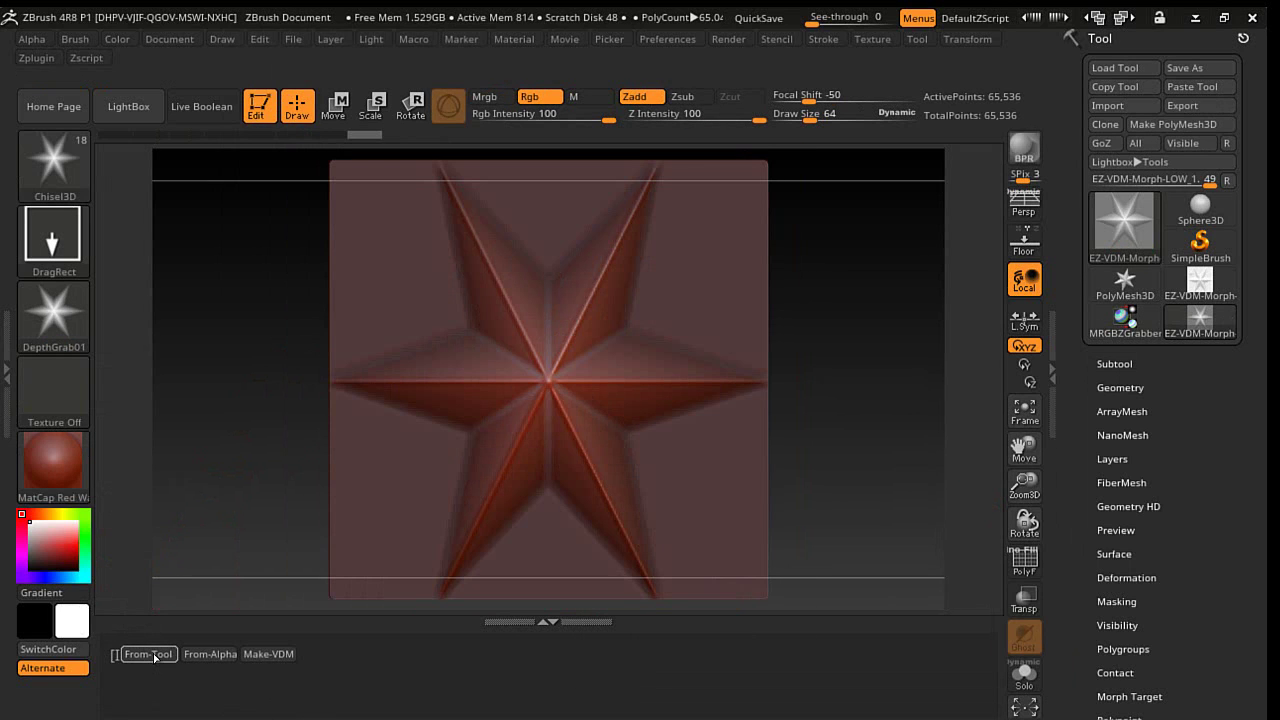
click(1115, 363)
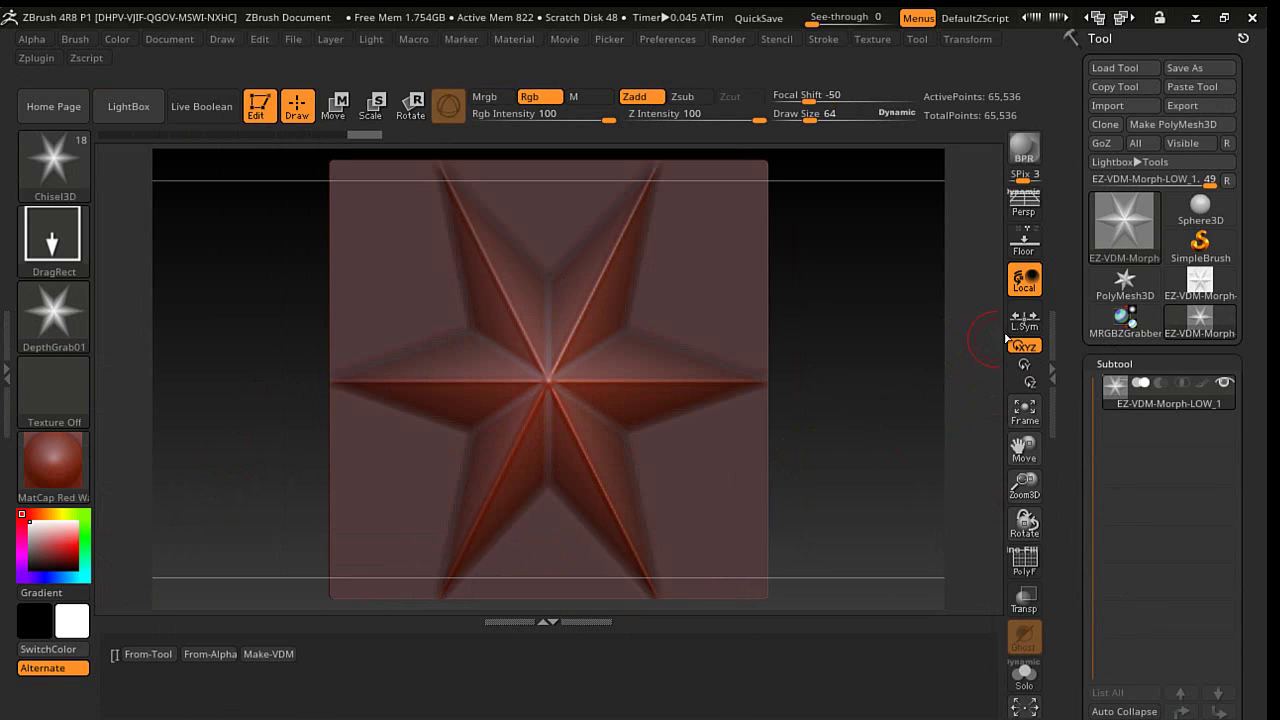
- Toggle Morph Target Switch to compare the star with its stored morph, ending on the sharp star
drag(1086, 368, 1087, 178)
scroll(1087, 168, down, 3)
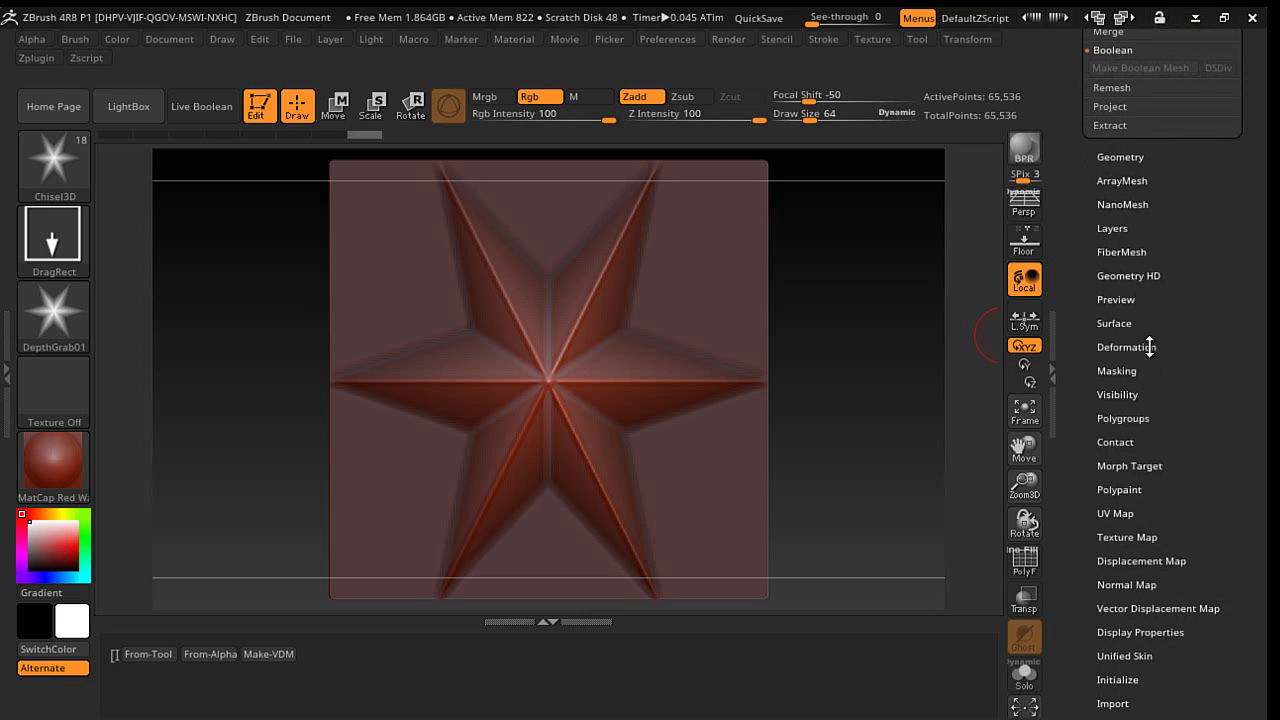
scroll(1140, 457, down, 10)
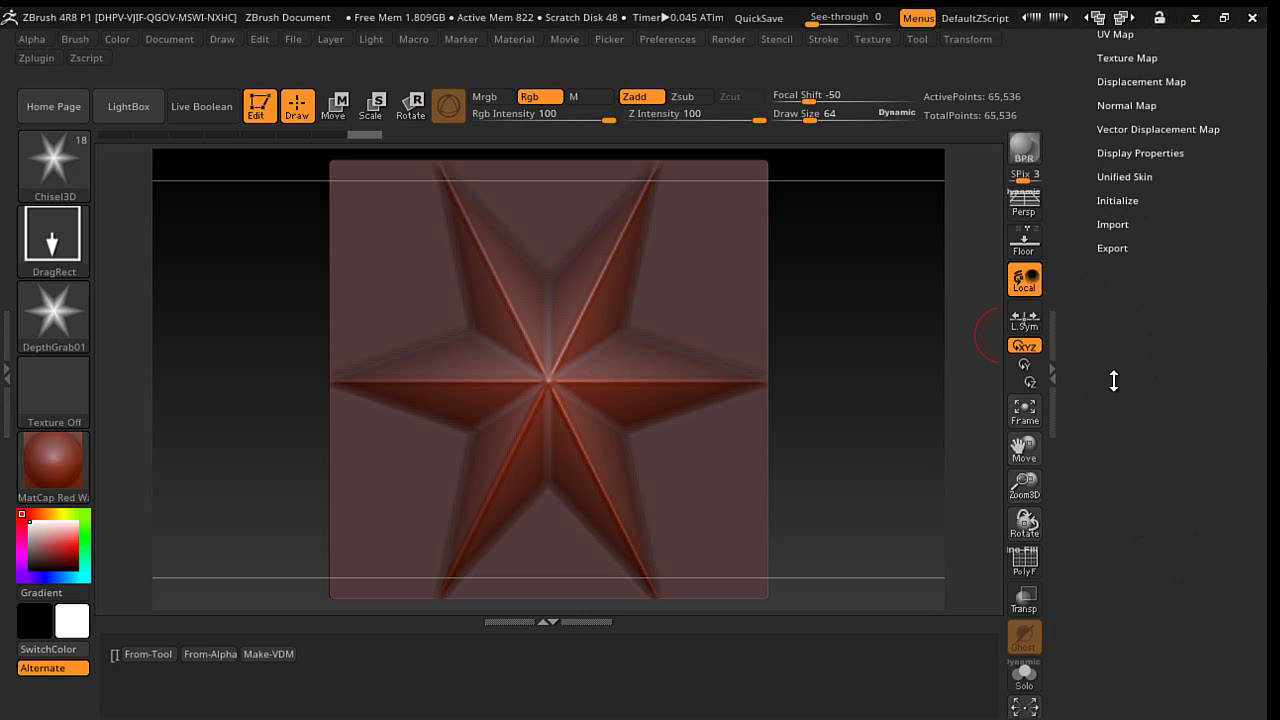
scroll(1113, 381, up, 10)
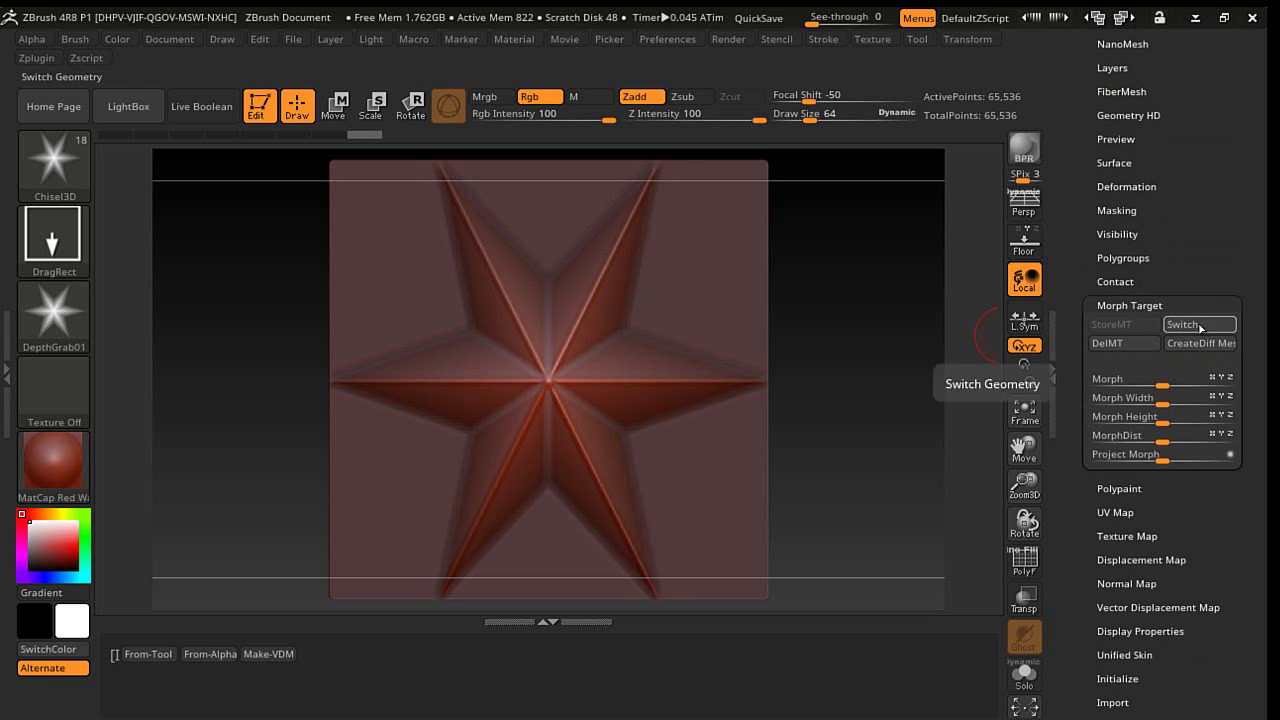
click(1200, 324)
click(1200, 324)
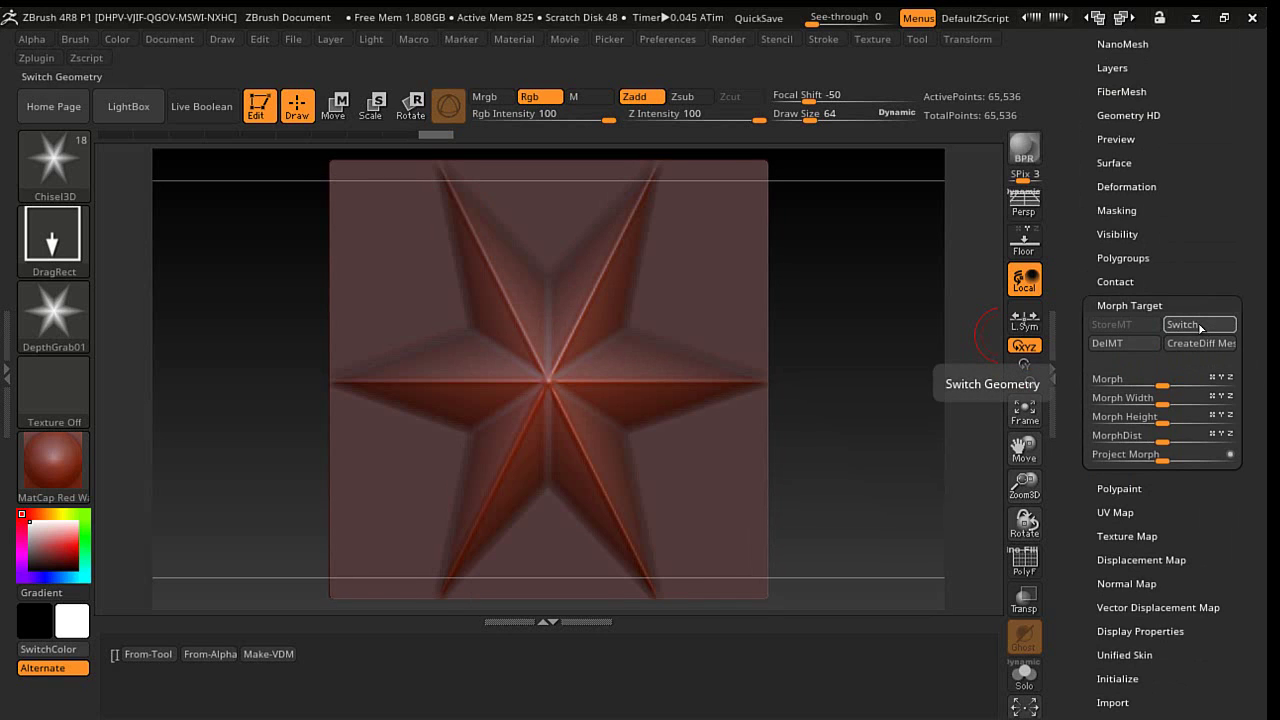
click(1200, 324)
click(1200, 324)
click(1200, 324)
click(1200, 324)
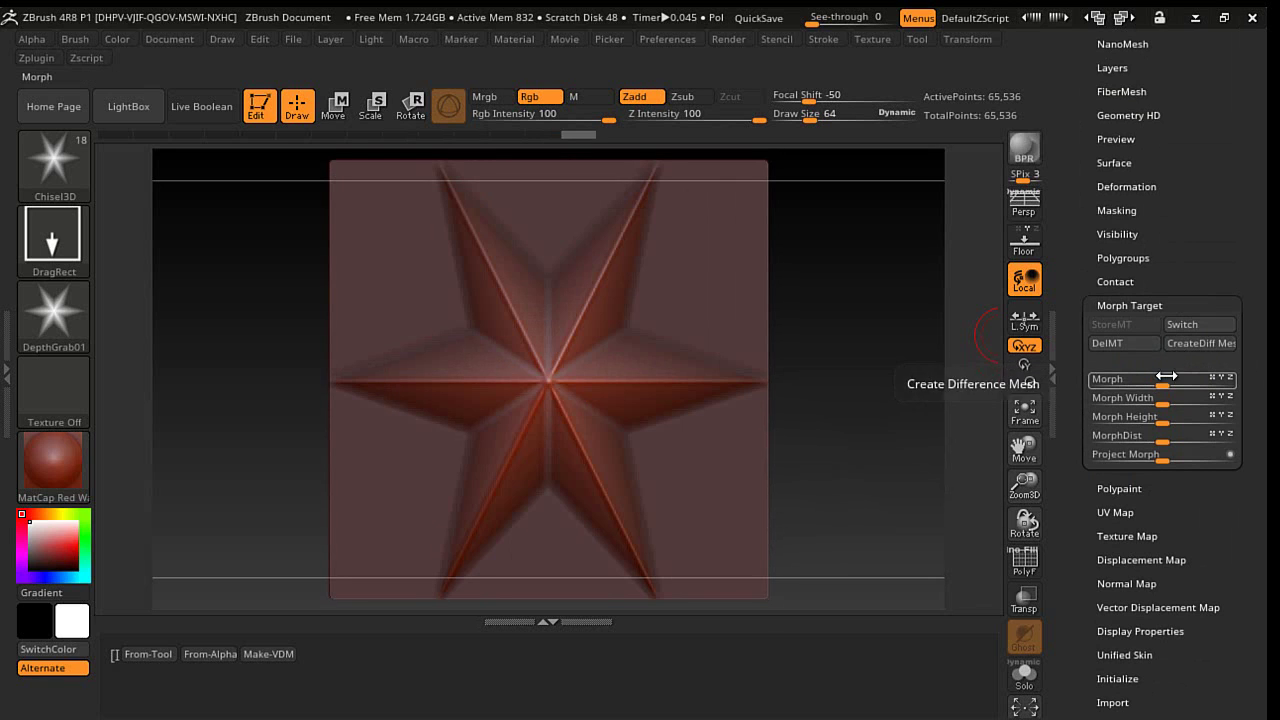
- Blend toward the morph, view the star from the side, and roll undo history back to step 3
mouse_move(1166, 381)
mouse_down()
mouse_move(1136, 386)
mouse_move(1166, 383)
mouse_up()
drag(945, 351, 1226, 384)
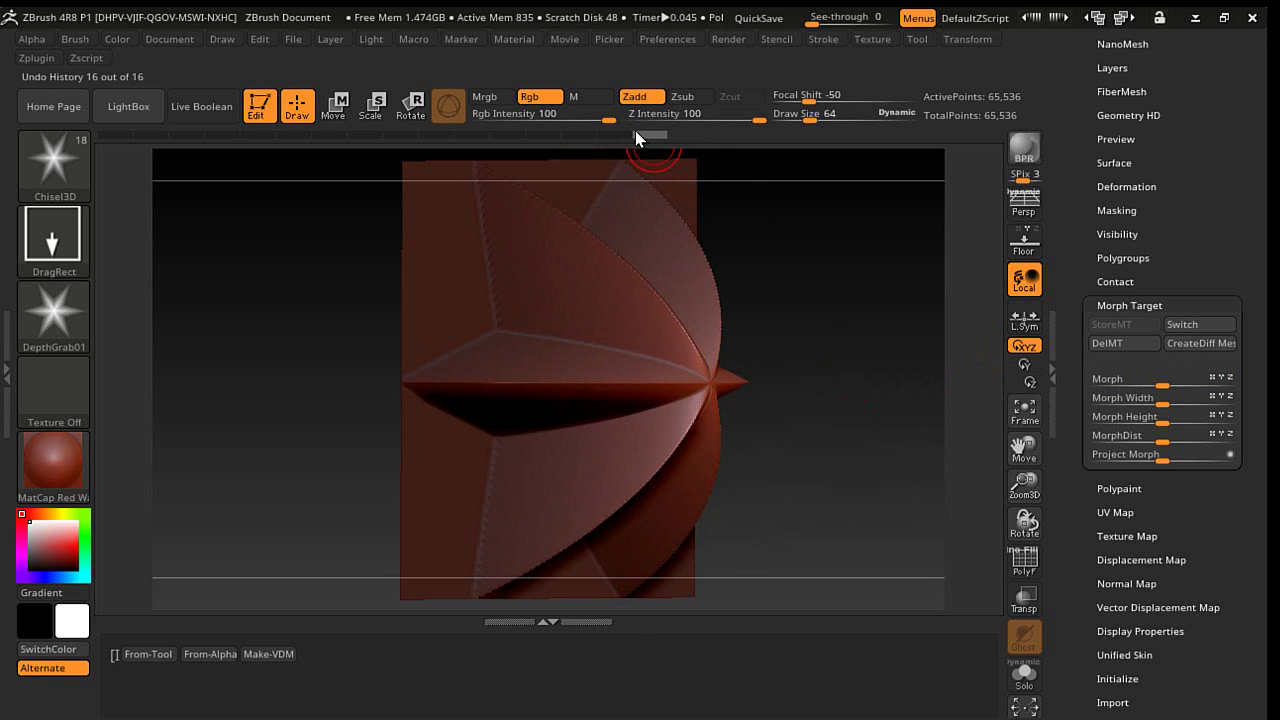
drag(632, 138, 190, 121)
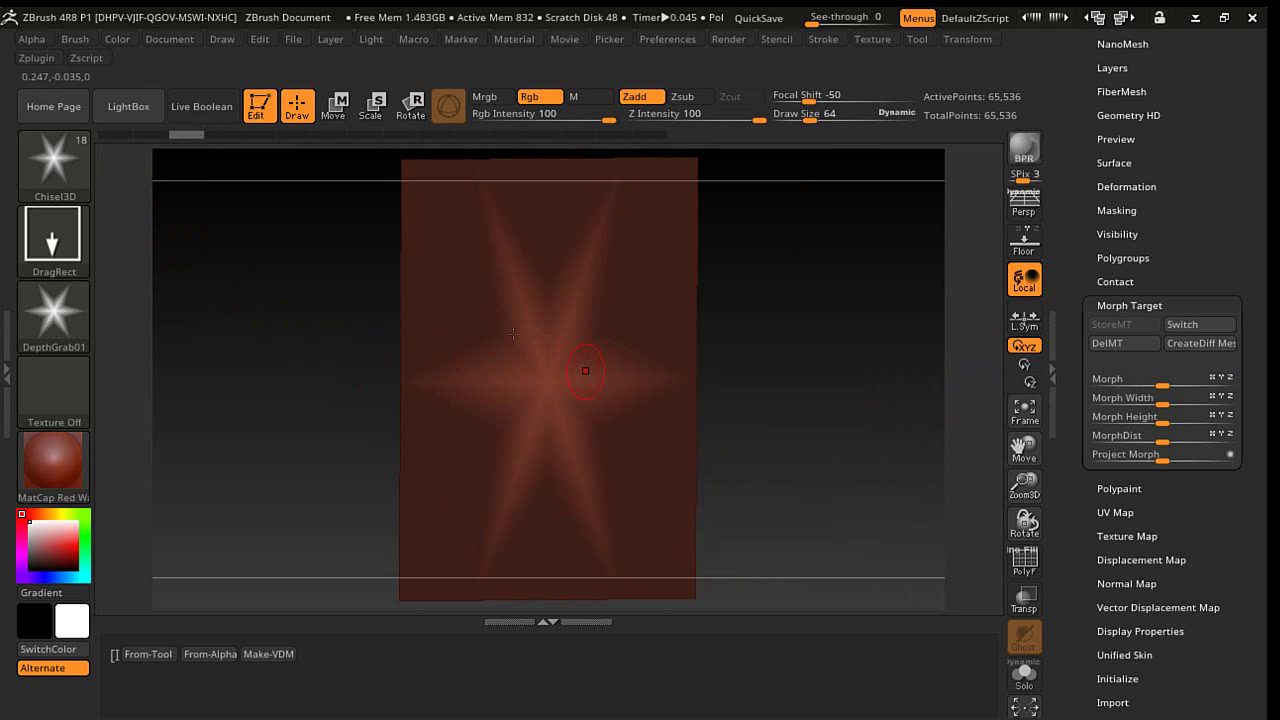
- Pull the star relief forward with the Move gizmo and make it a 3D VDM brush
click(334, 103)
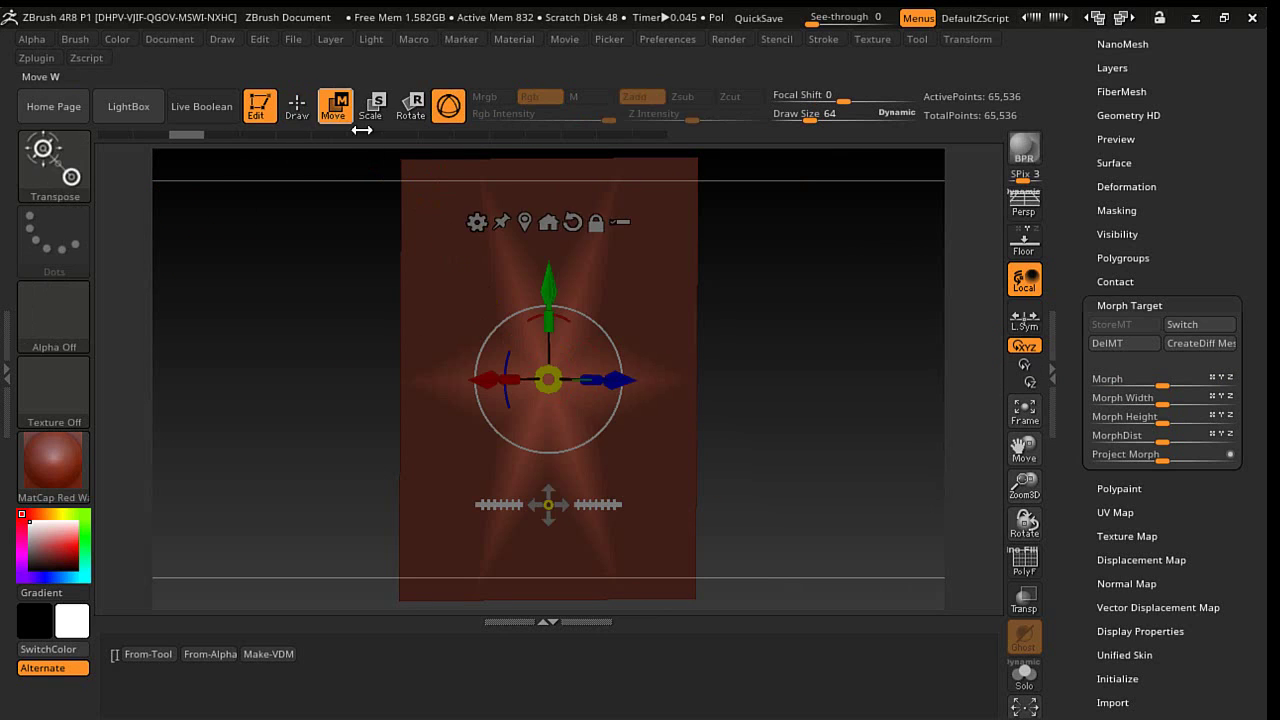
drag(720, 380, 660, 386)
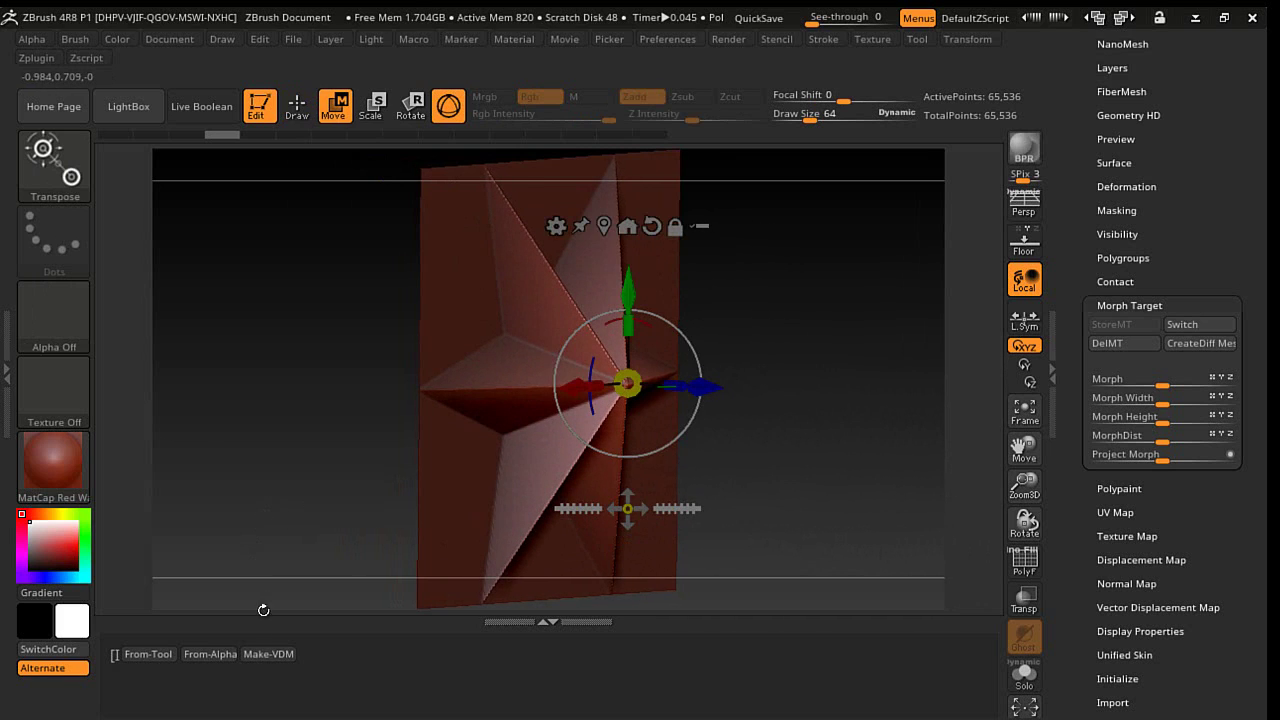
click(262, 654)
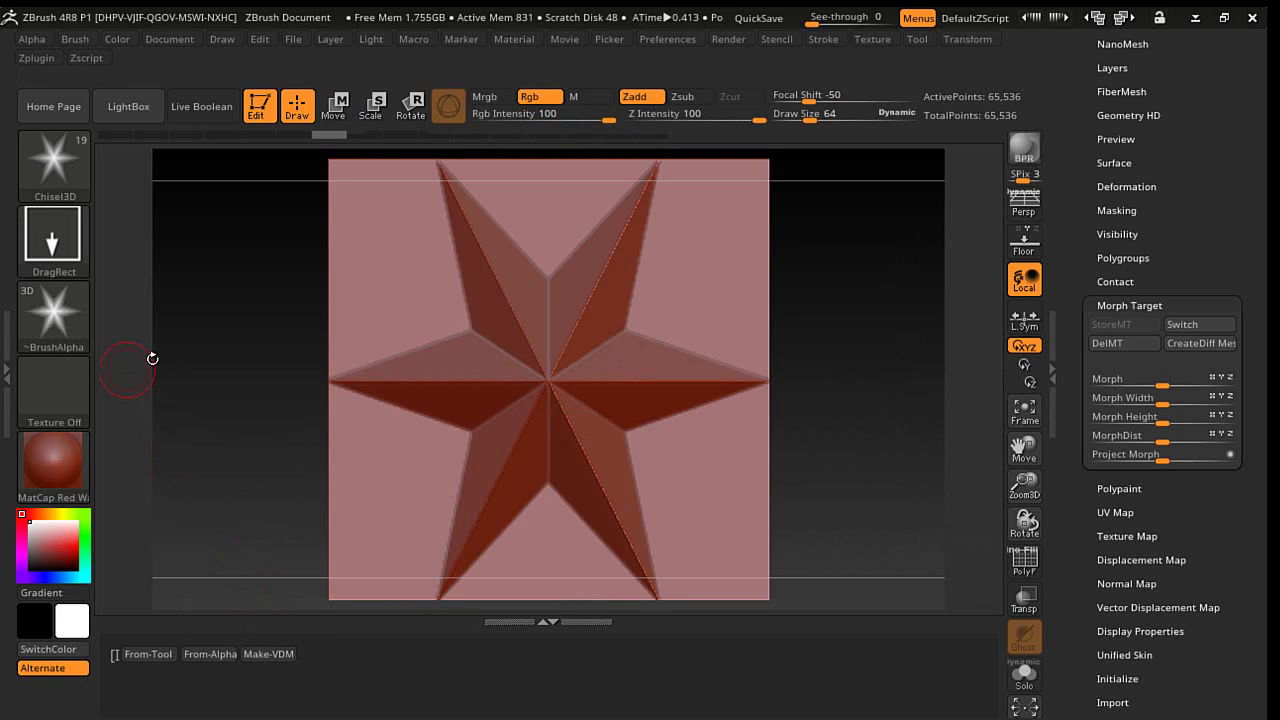
- Paste a fresh template plane, pick Alpha 33, and build an arrow relief with From-Alpha
drag(1073, 194, 1074, 386)
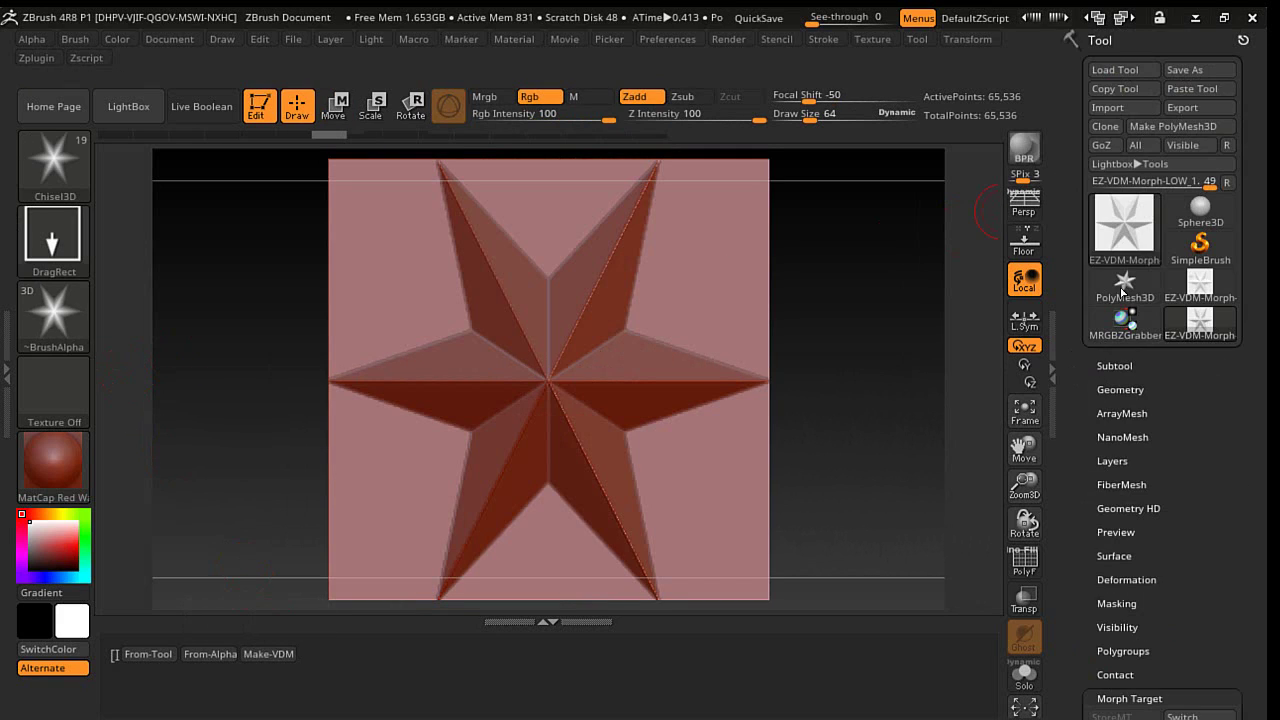
click(1193, 97)
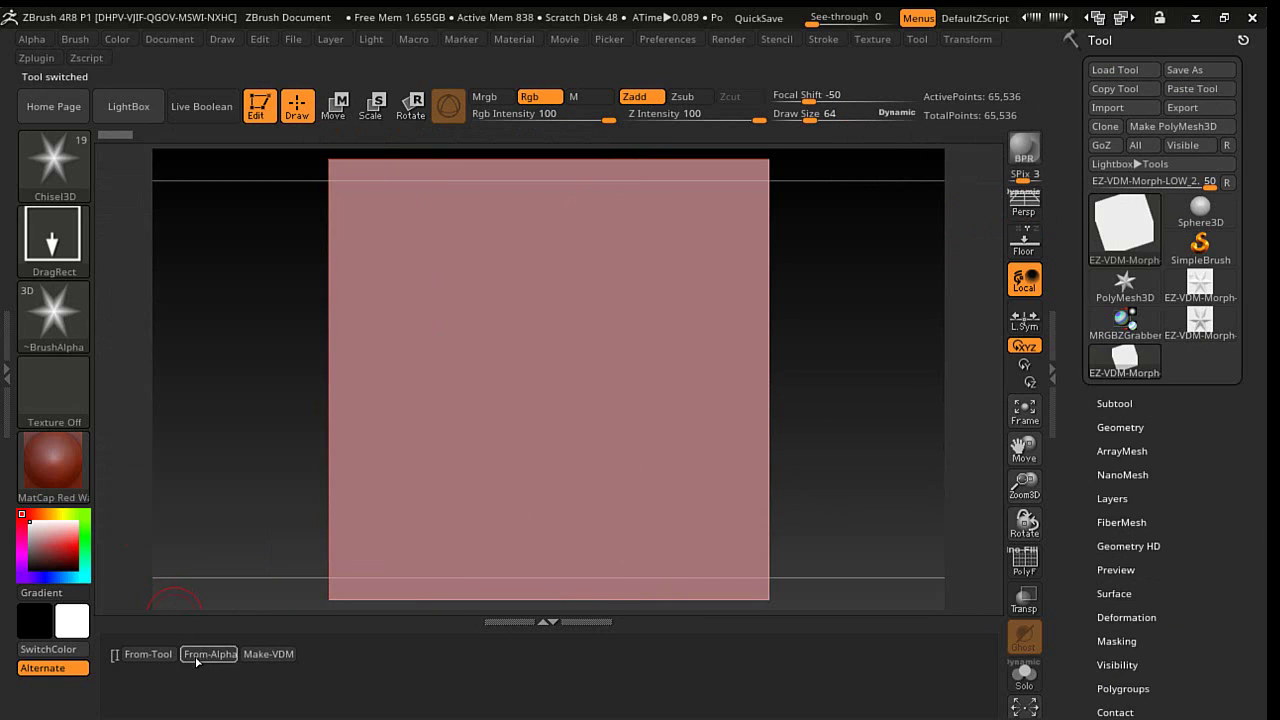
click(50, 312)
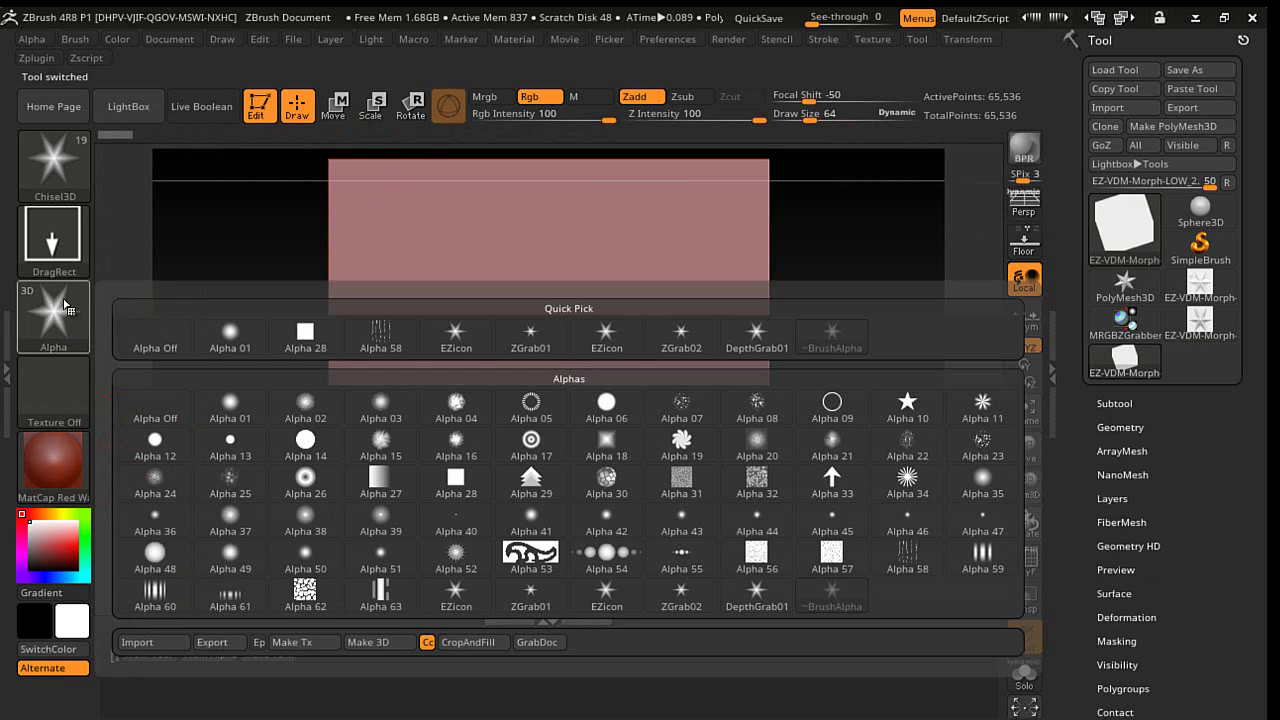
mouse_move(624, 455)
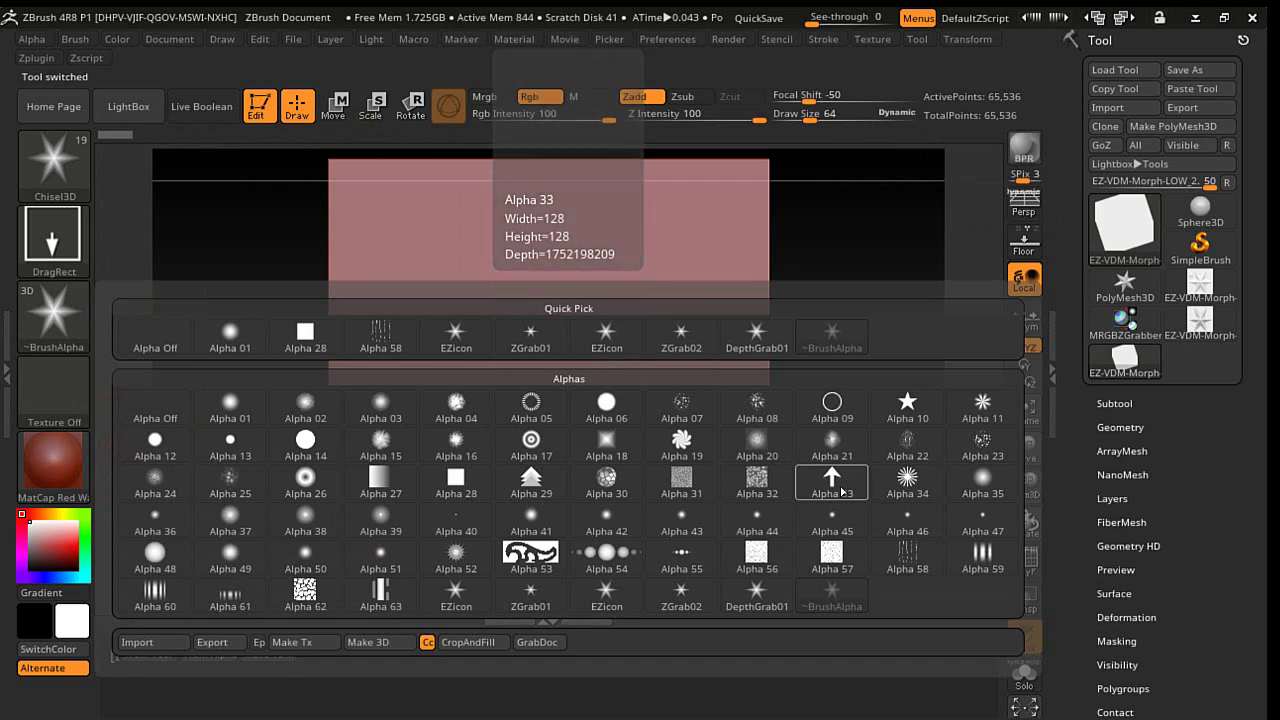
click(834, 484)
click(209, 654)
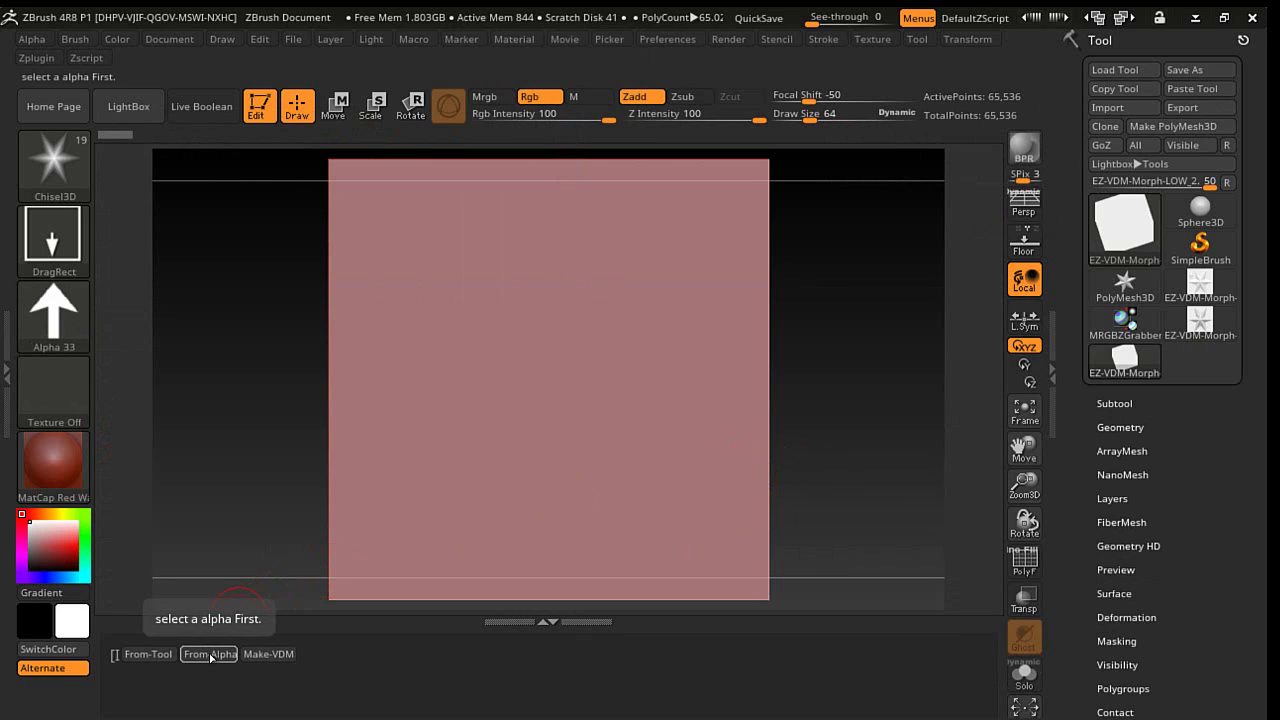
click(210, 655)
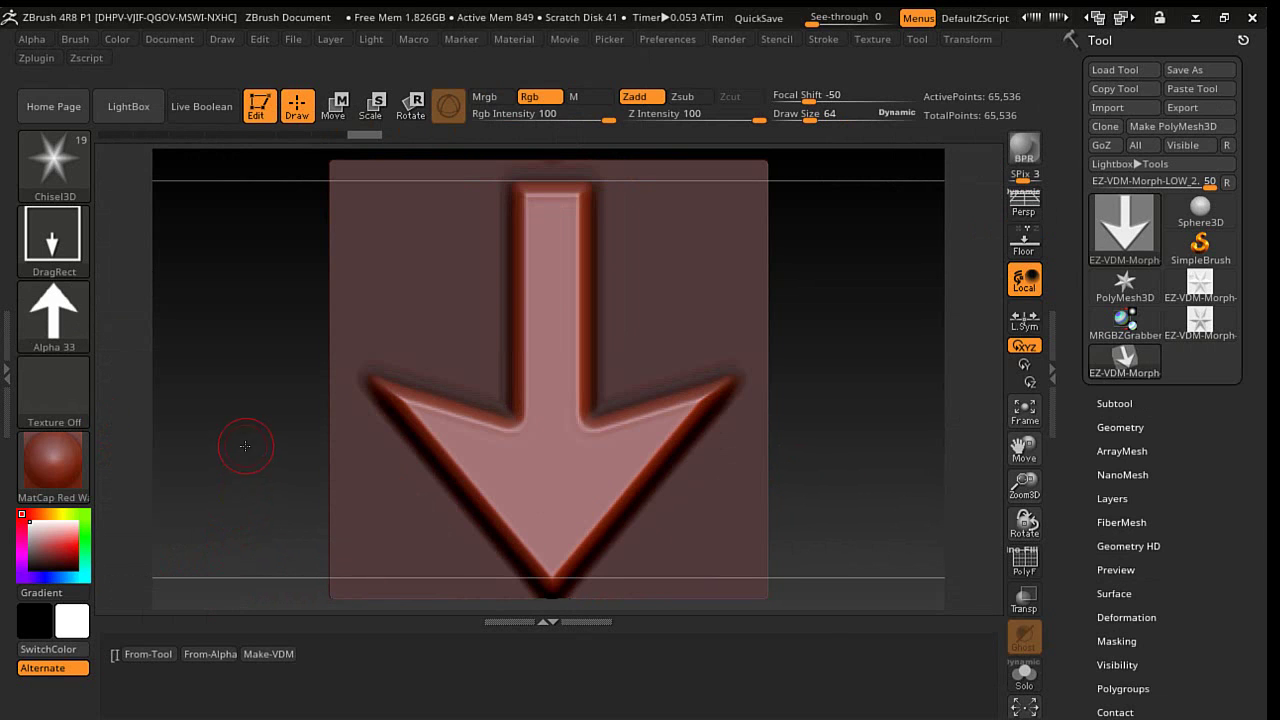
- Roll history back to the flat arrow, reselect Alpha 33, and drag the Z handle to deepen it
drag(246, 446, 295, 483)
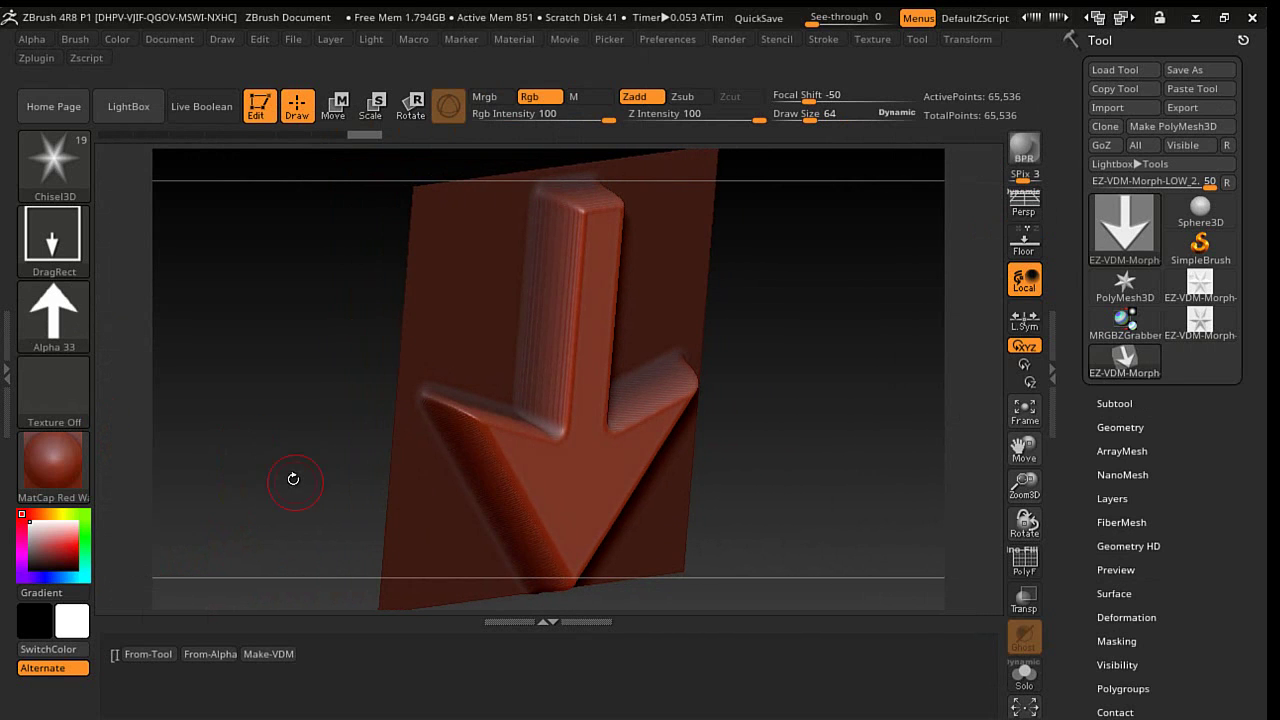
mouse_move(354, 134)
mouse_down()
mouse_move(141, 134)
mouse_move(243, 149)
mouse_move(191, 155)
mouse_up()
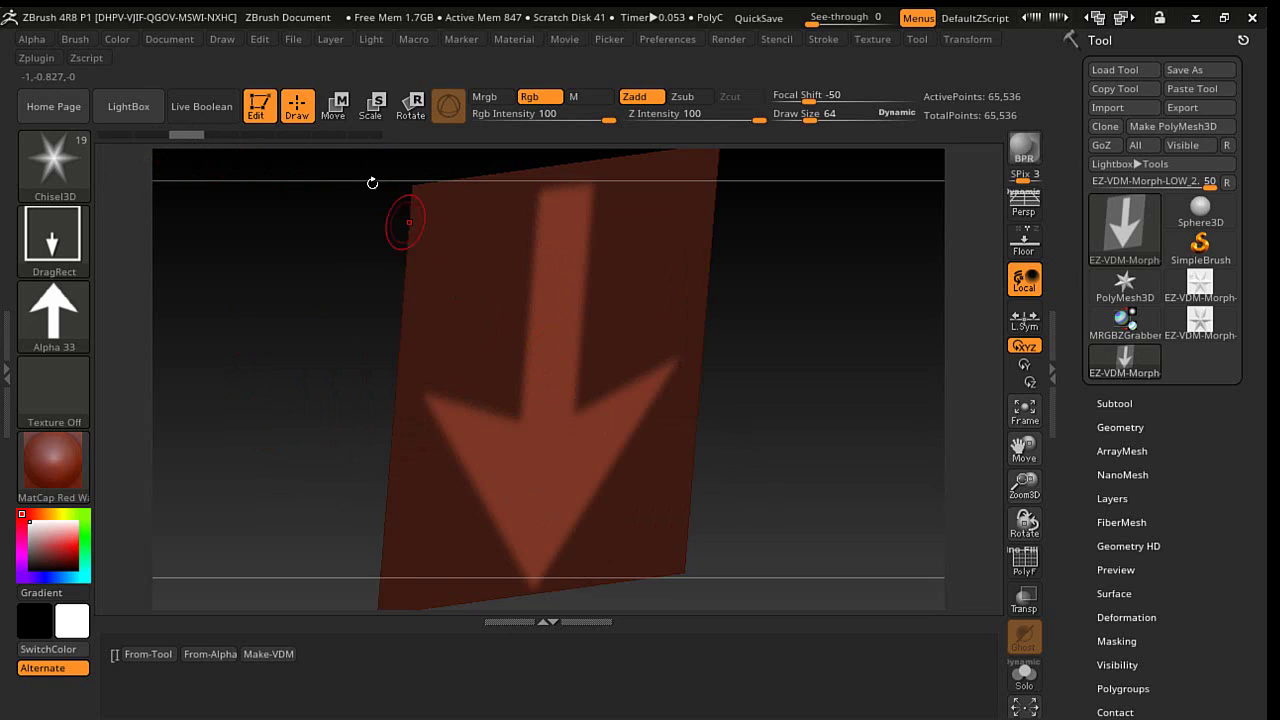
click(338, 112)
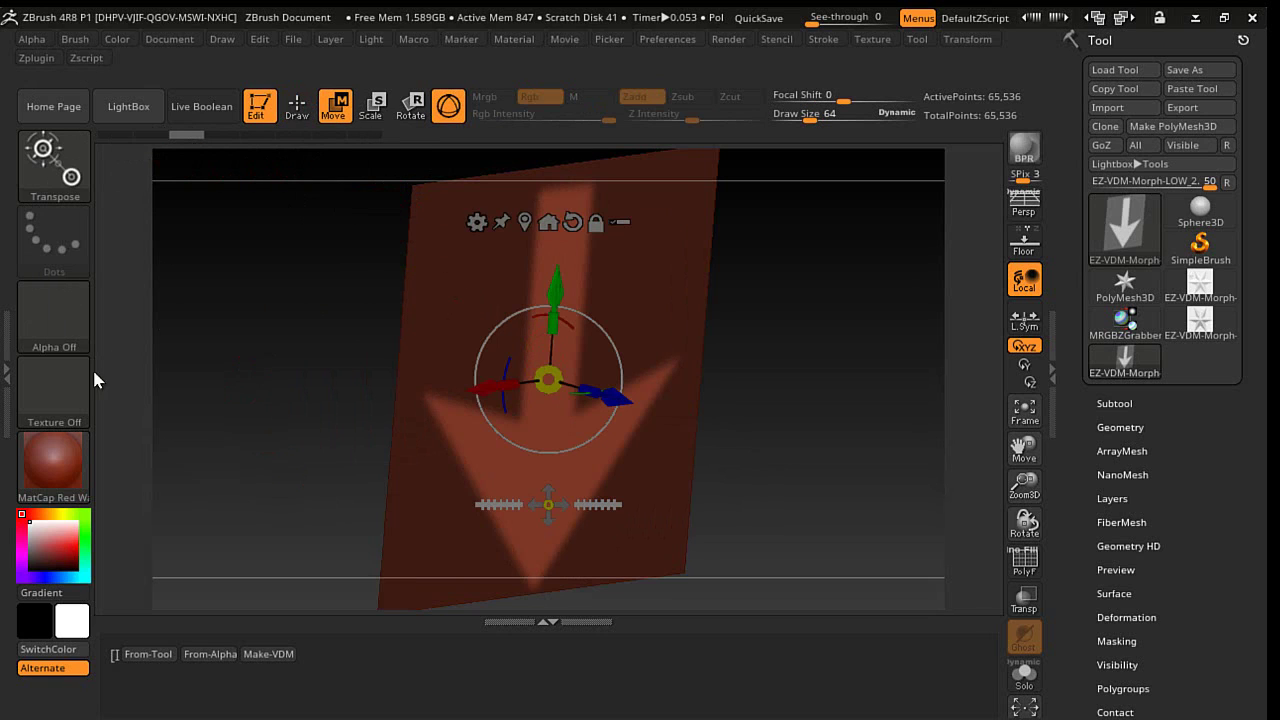
click(72, 326)
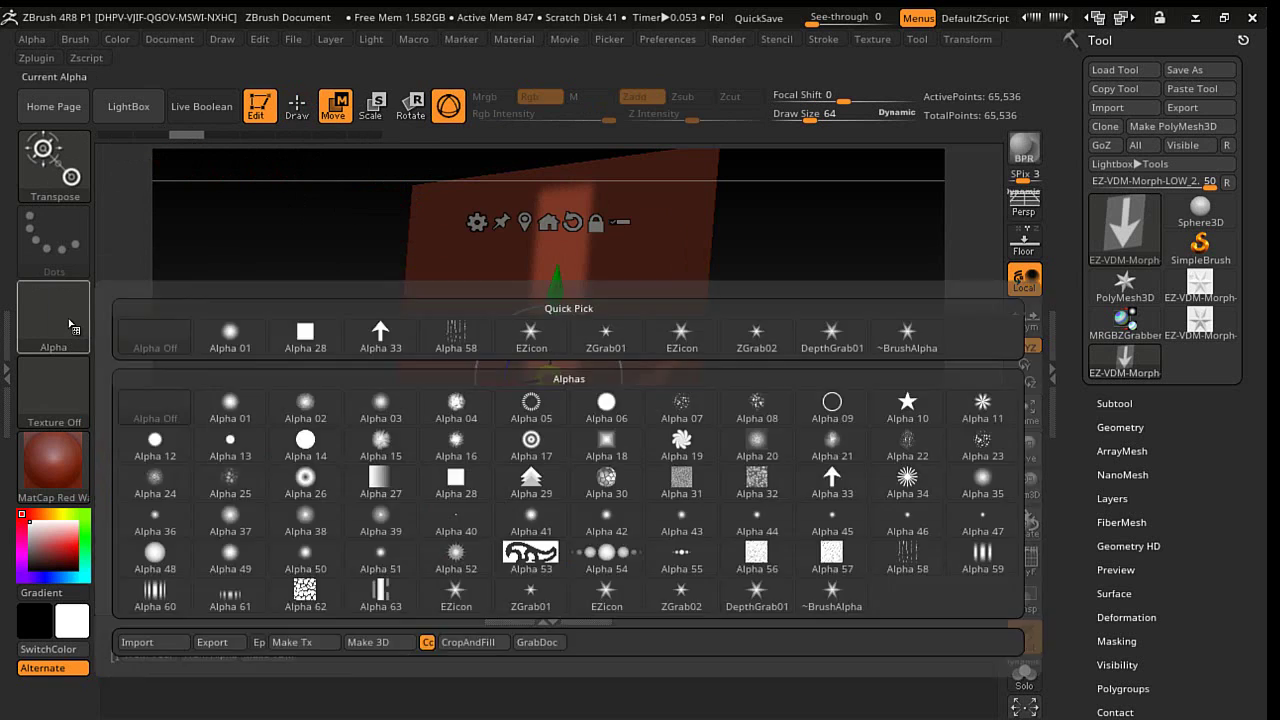
click(380, 335)
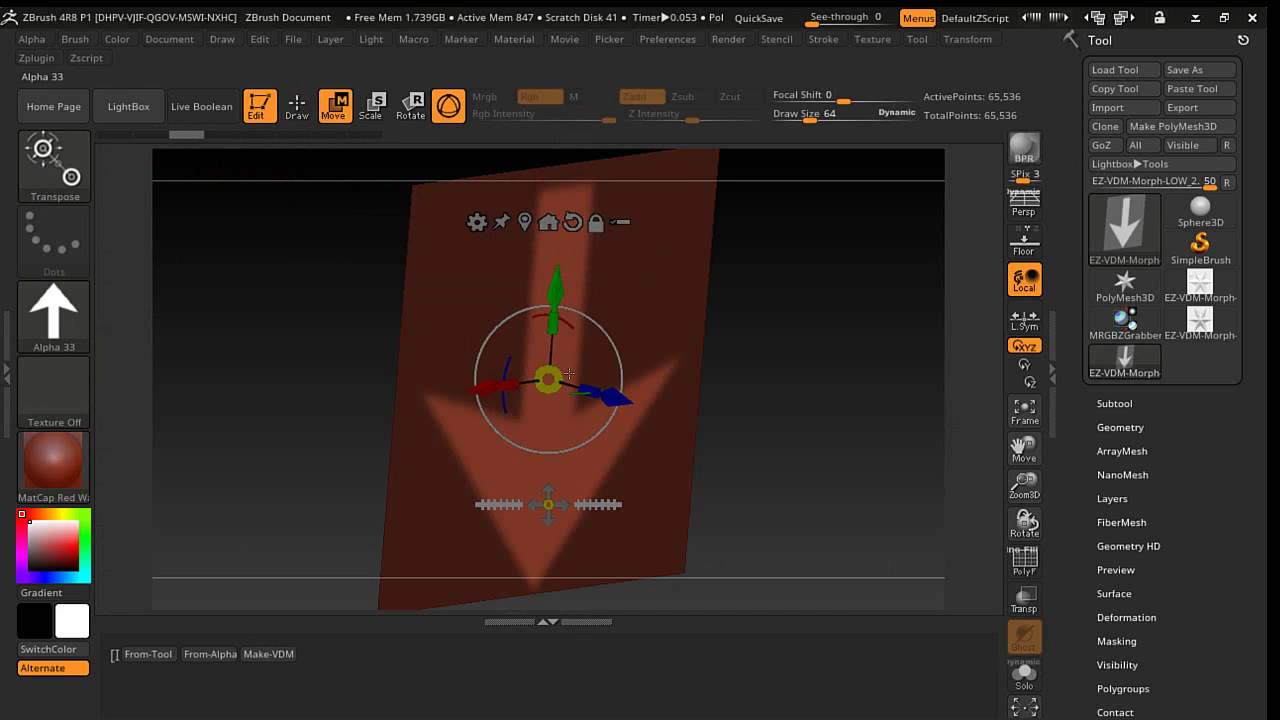
drag(618, 400, 663, 475)
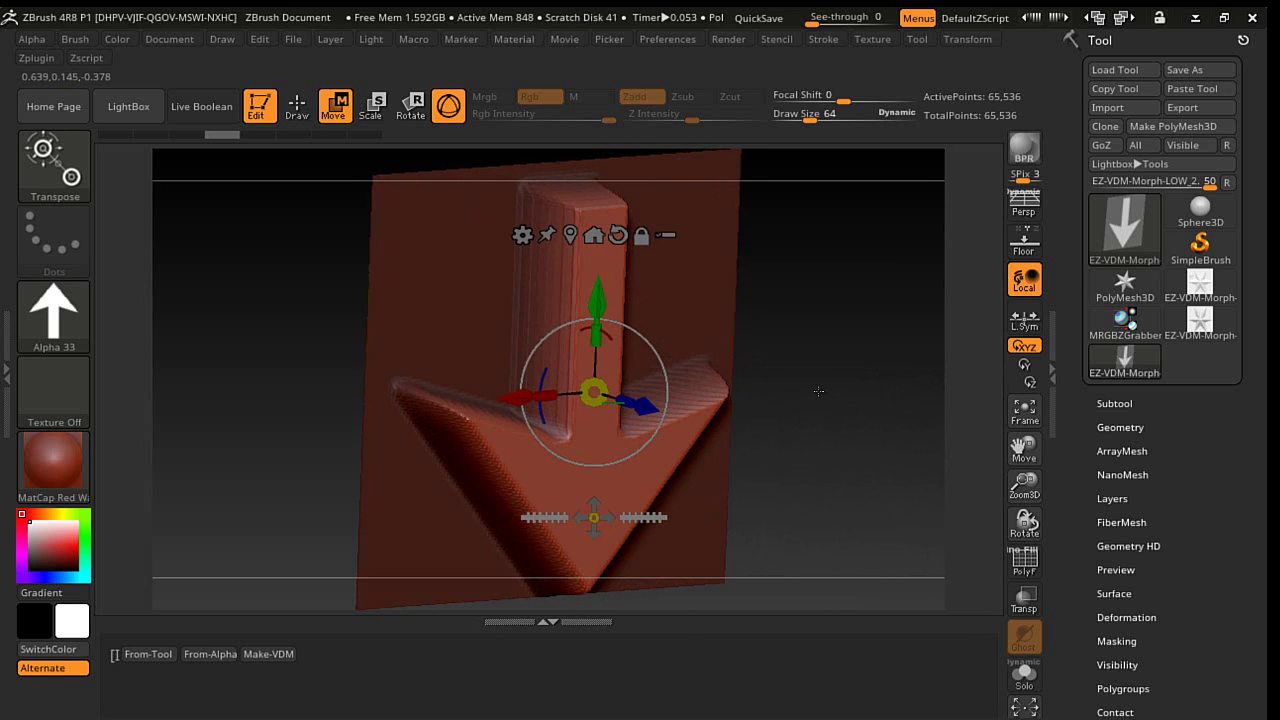
- Make the arrow a VDM brush, paste a fresh flat plane, and stamp a first arrow
click(281, 654)
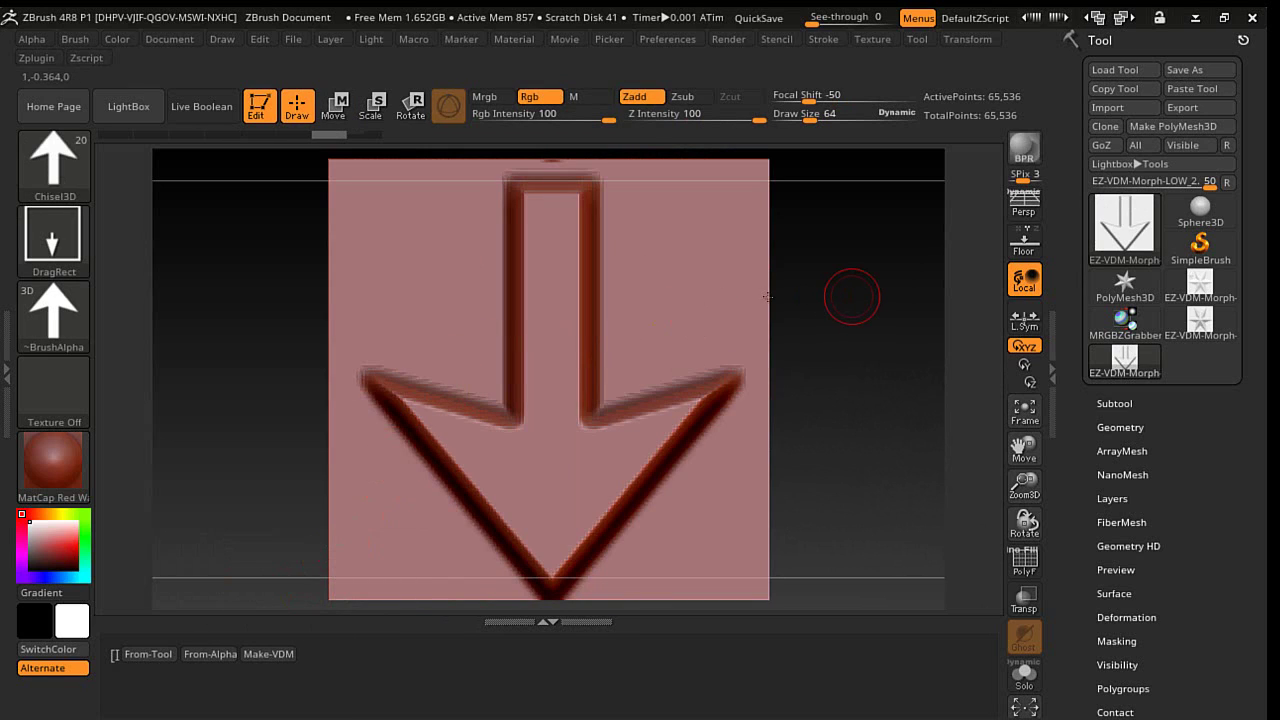
click(1158, 89)
click(1192, 88)
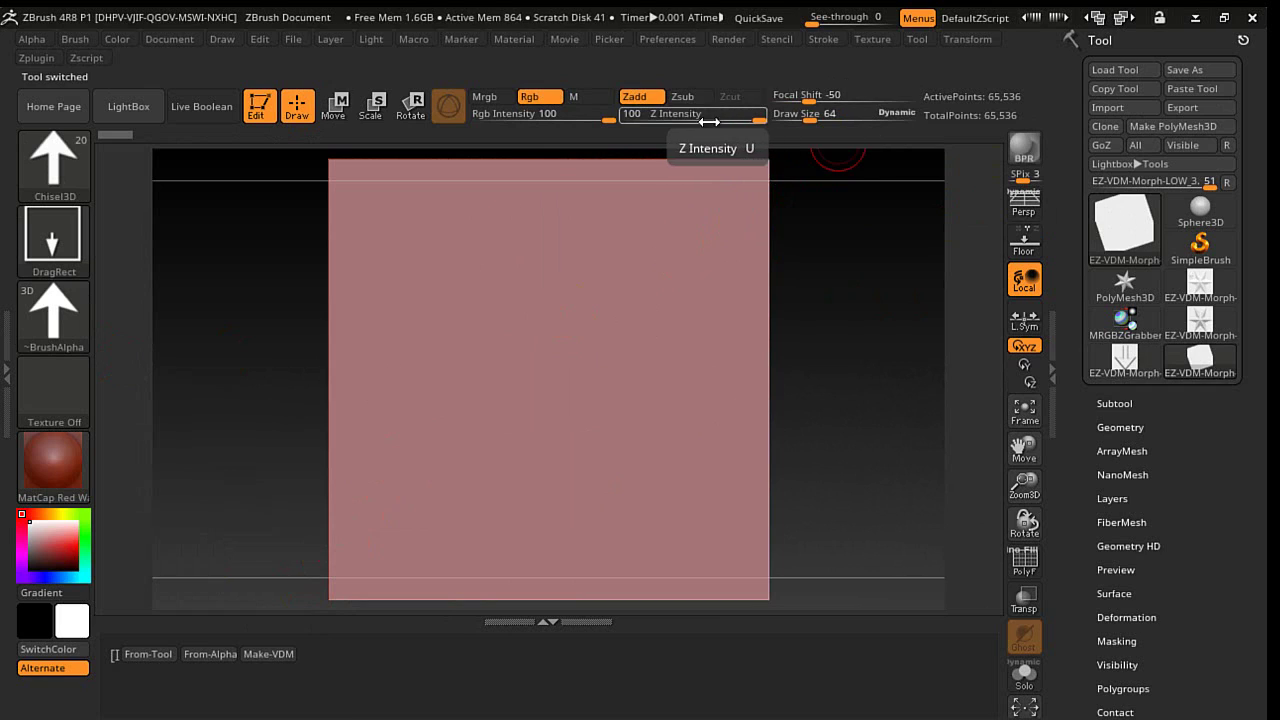
drag(603, 285, 606, 384)
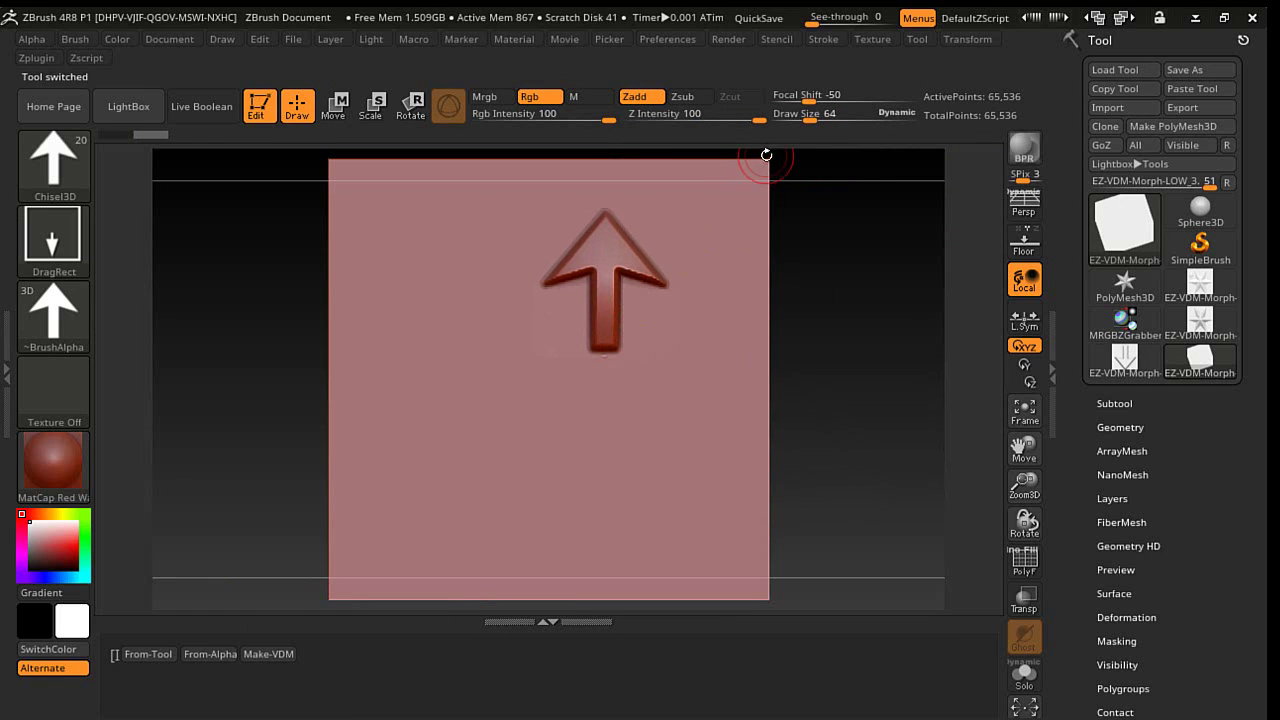
drag(803, 97, 786, 97)
- Set Focal Shift -88 and Z Intensity 52, stamp a shallower arrow, and tilt the view
drag(758, 116, 722, 116)
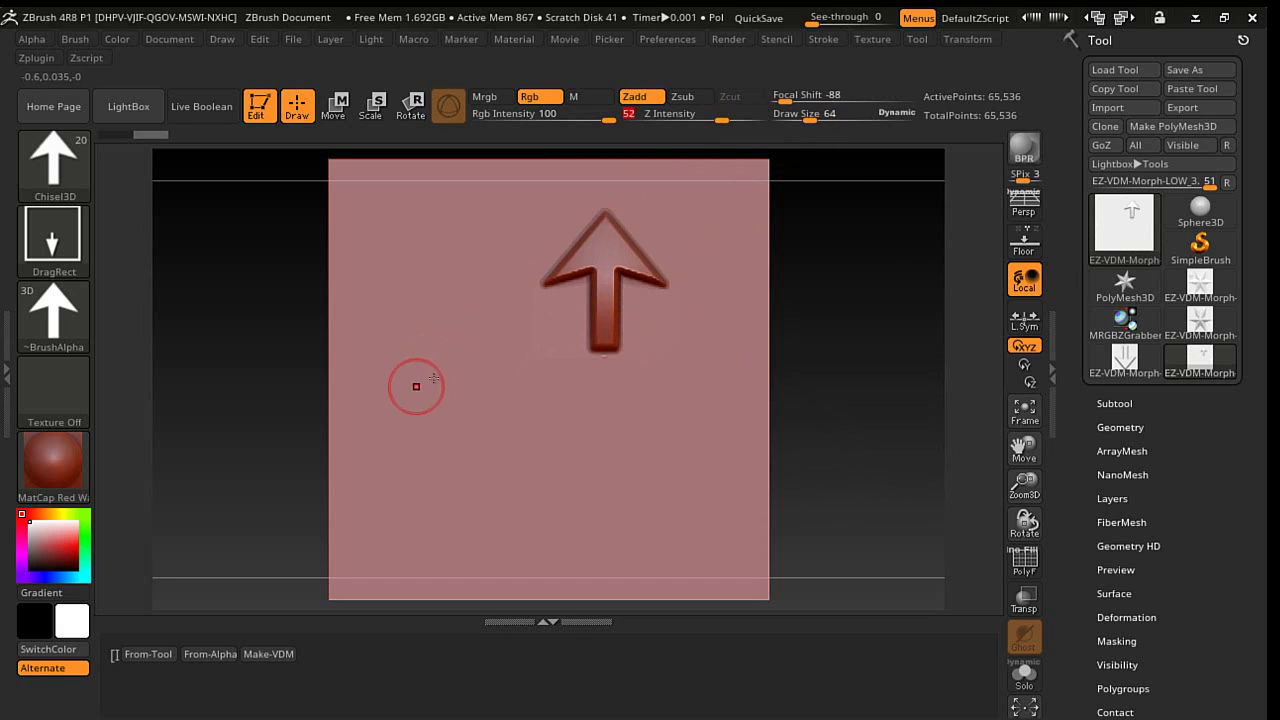
drag(454, 346, 455, 502)
mouse_move(250, 401)
mouse_down()
mouse_move(281, 422)
mouse_move(265, 449)
mouse_up()
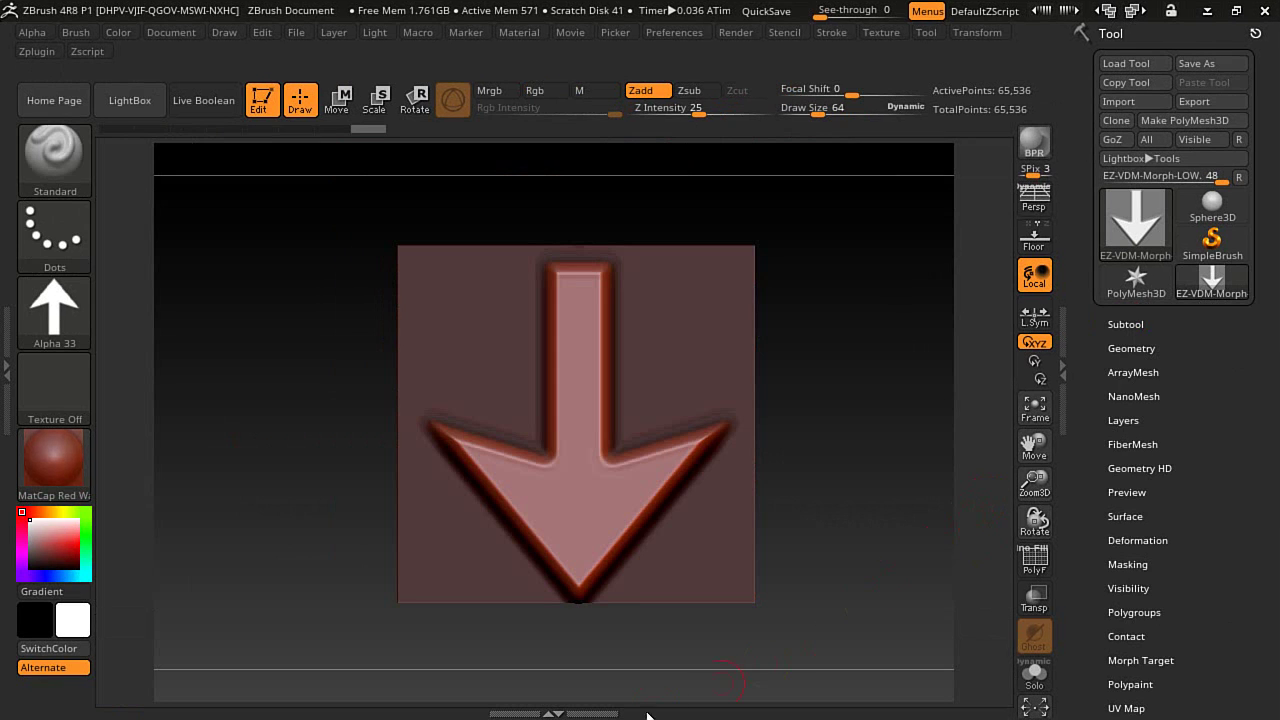
- Step back in history, angle the view, and try extruding the arrow with Move before undoing it
drag(622, 713, 594, 658)
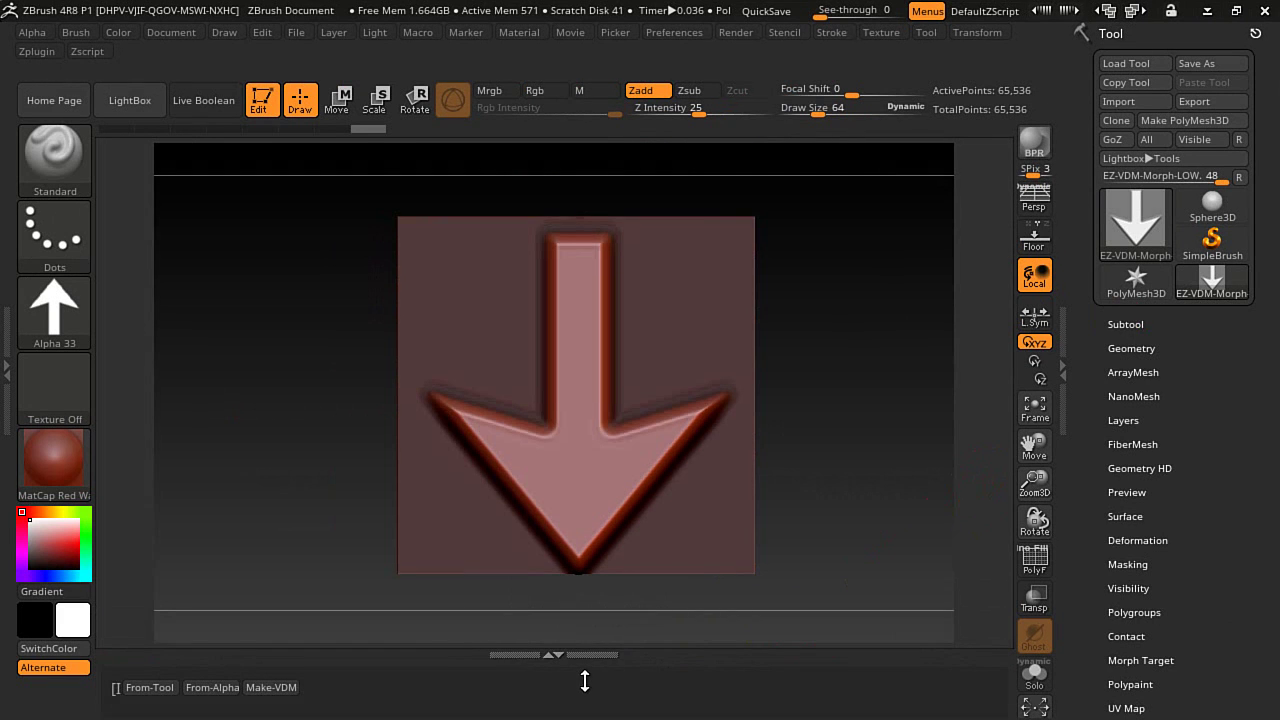
drag(360, 135, 190, 137)
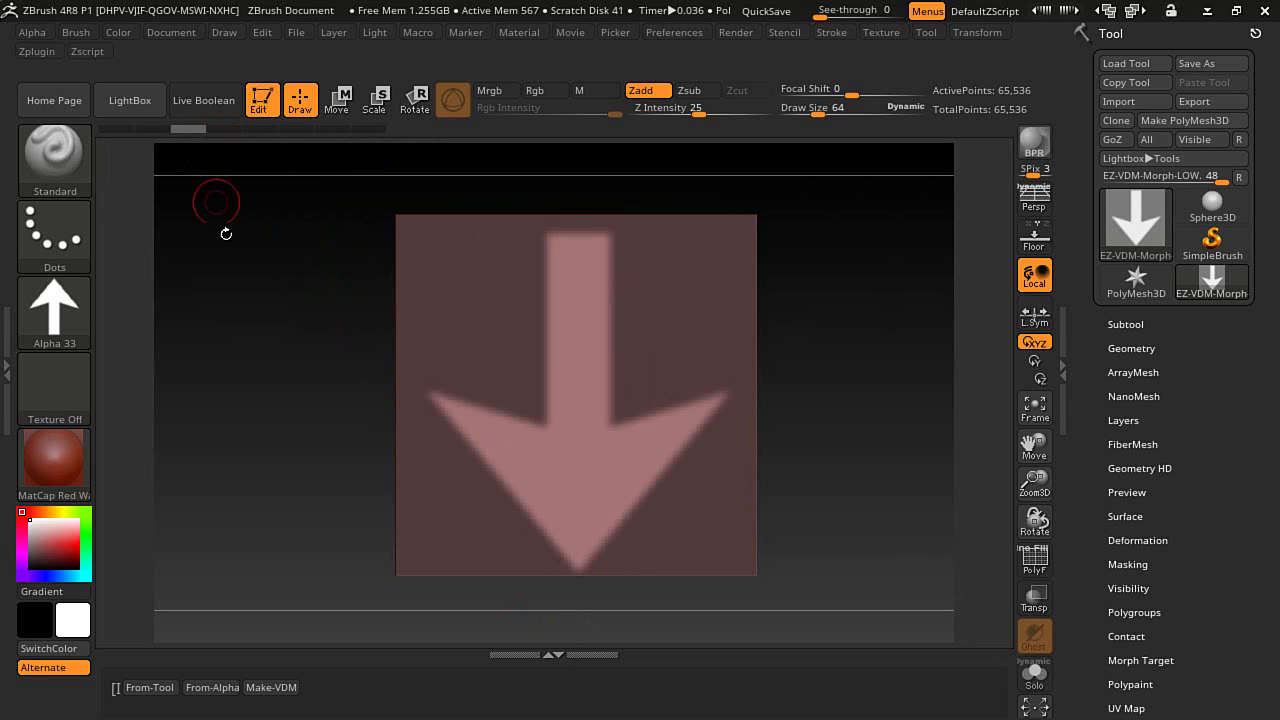
drag(229, 240, 270, 288)
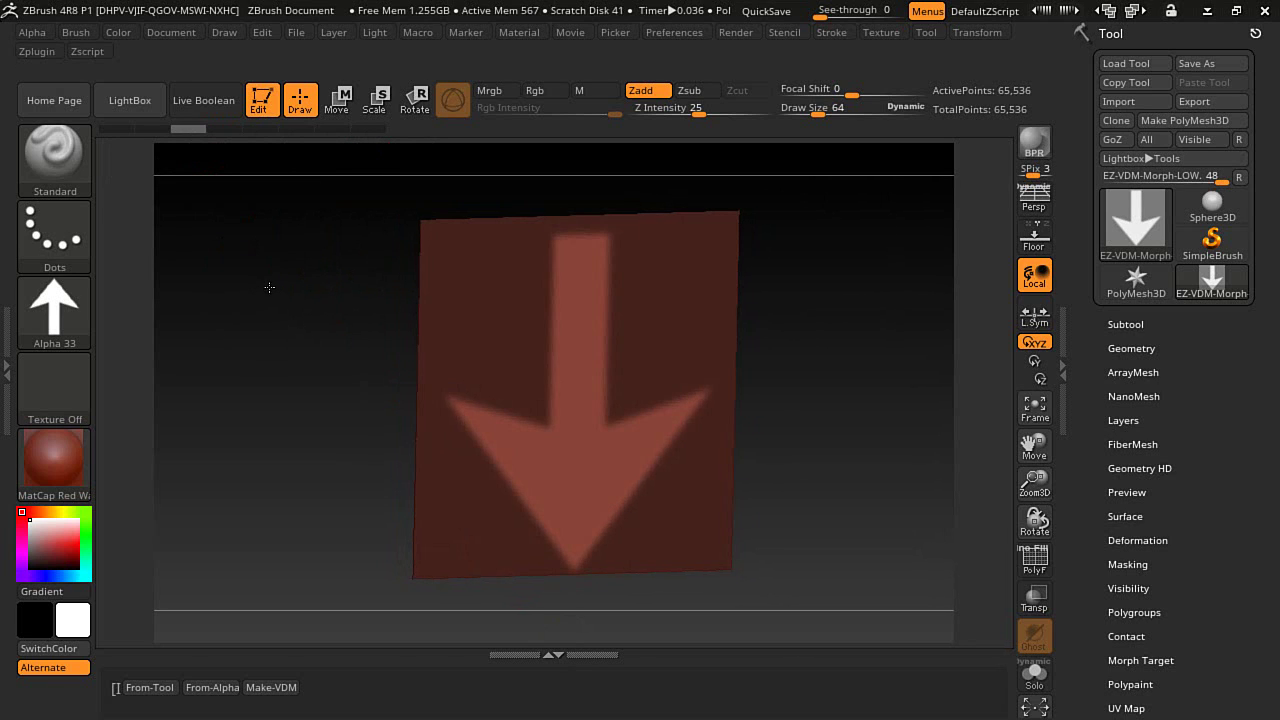
click(338, 106)
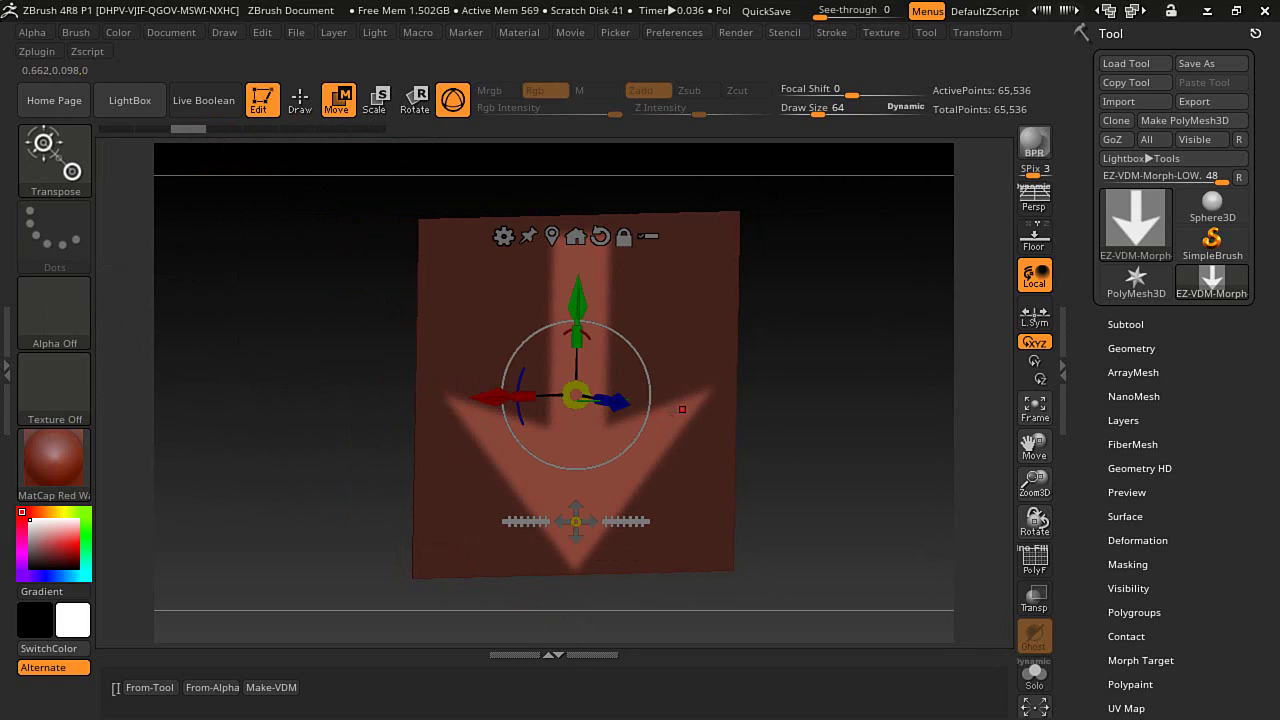
drag(620, 403, 673, 408)
key(ctrl+z)
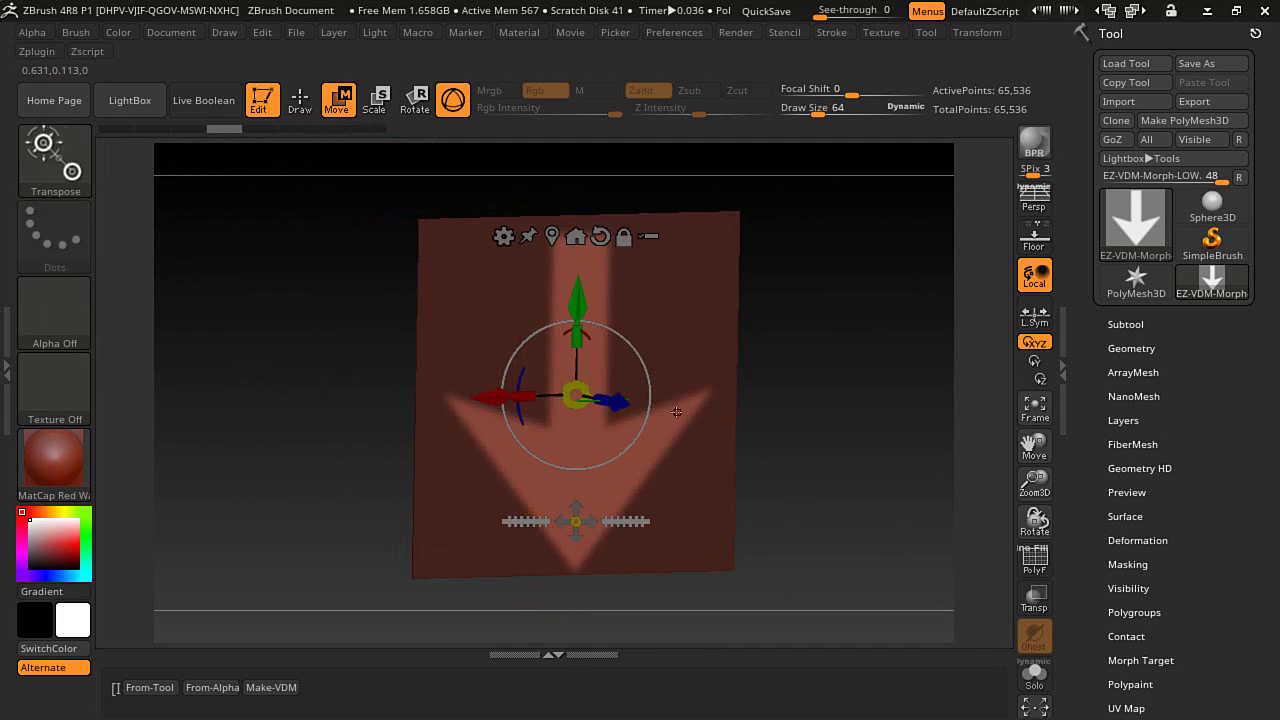
- Choose Alpha 33 and regenerate the arrow relief with From-Alpha until it is wide and extruded
click(70, 312)
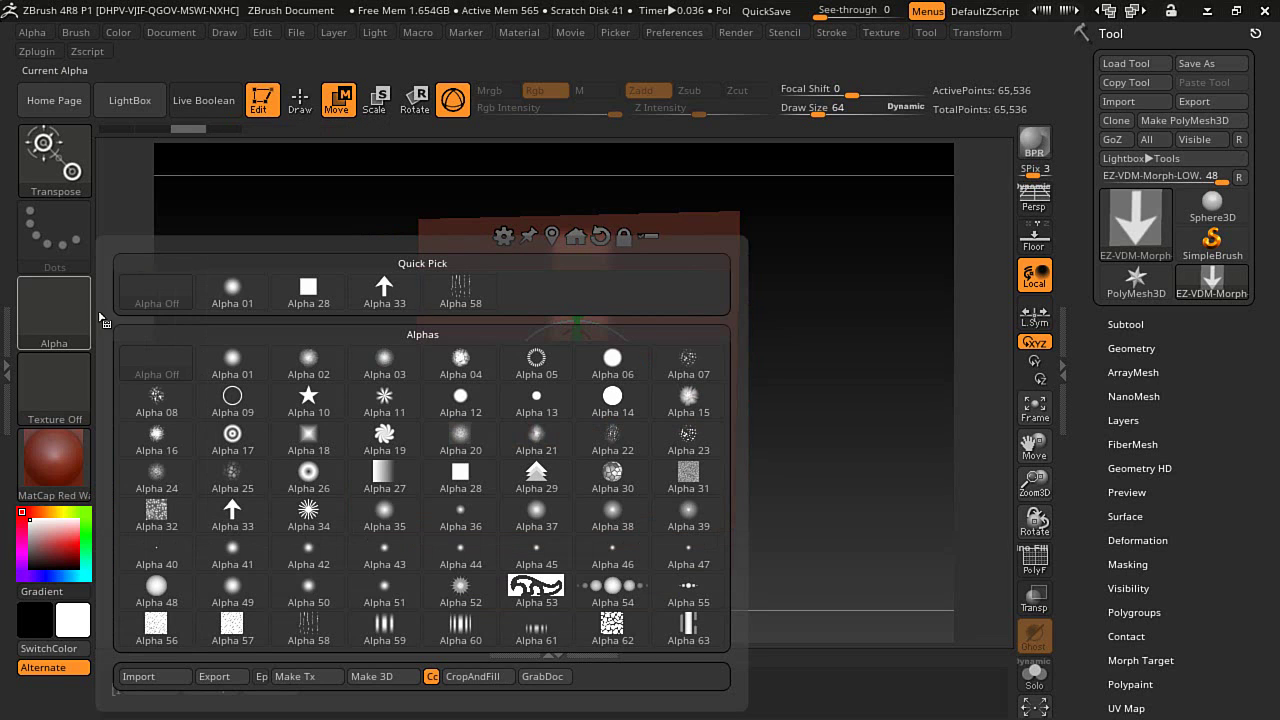
click(361, 298)
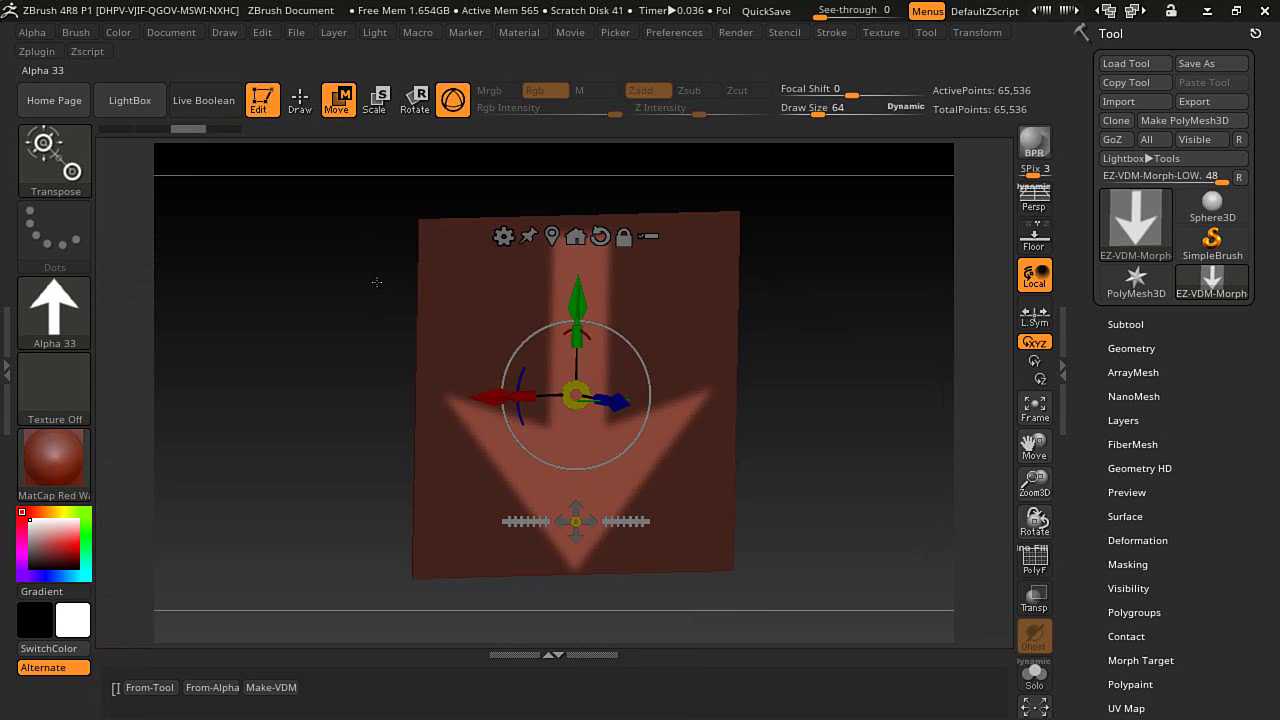
click(210, 688)
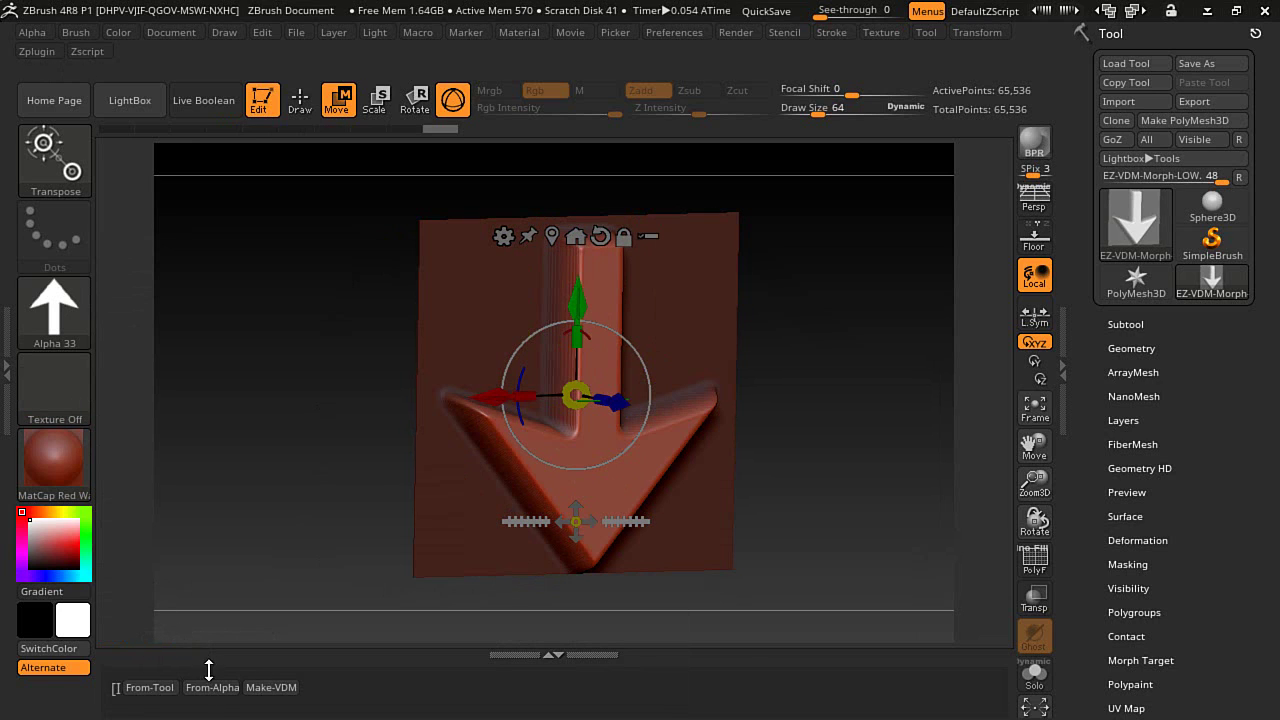
click(212, 688)
click(212, 688)
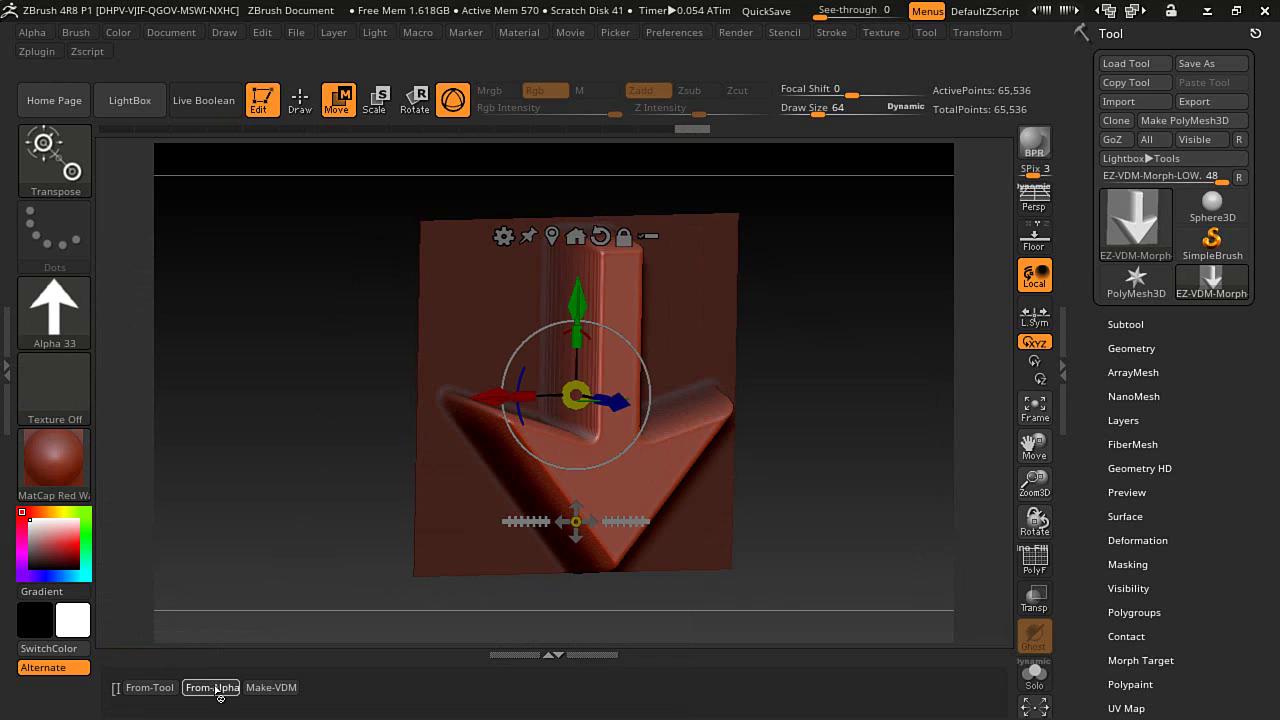
click(212, 688)
drag(228, 549, 241, 519)
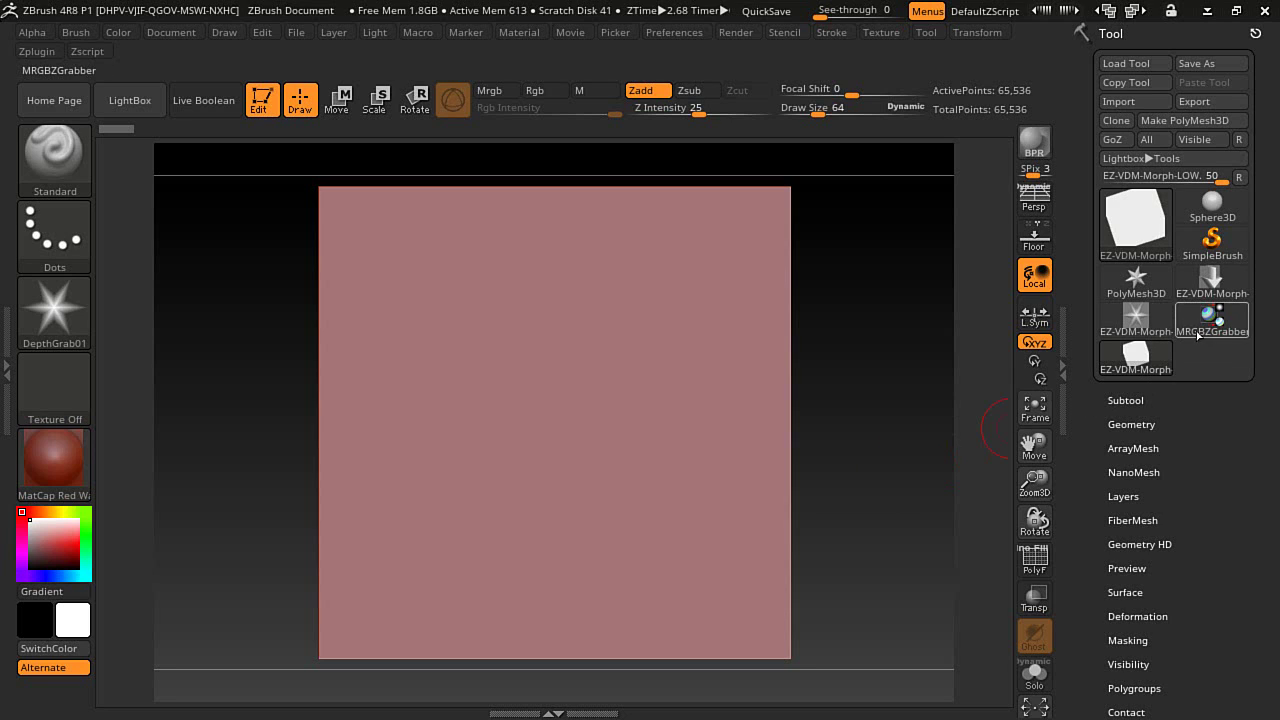
- Try a From-Alpha relief on the template plane using the DepthGrab01 alpha
mouse_move(1217, 335)
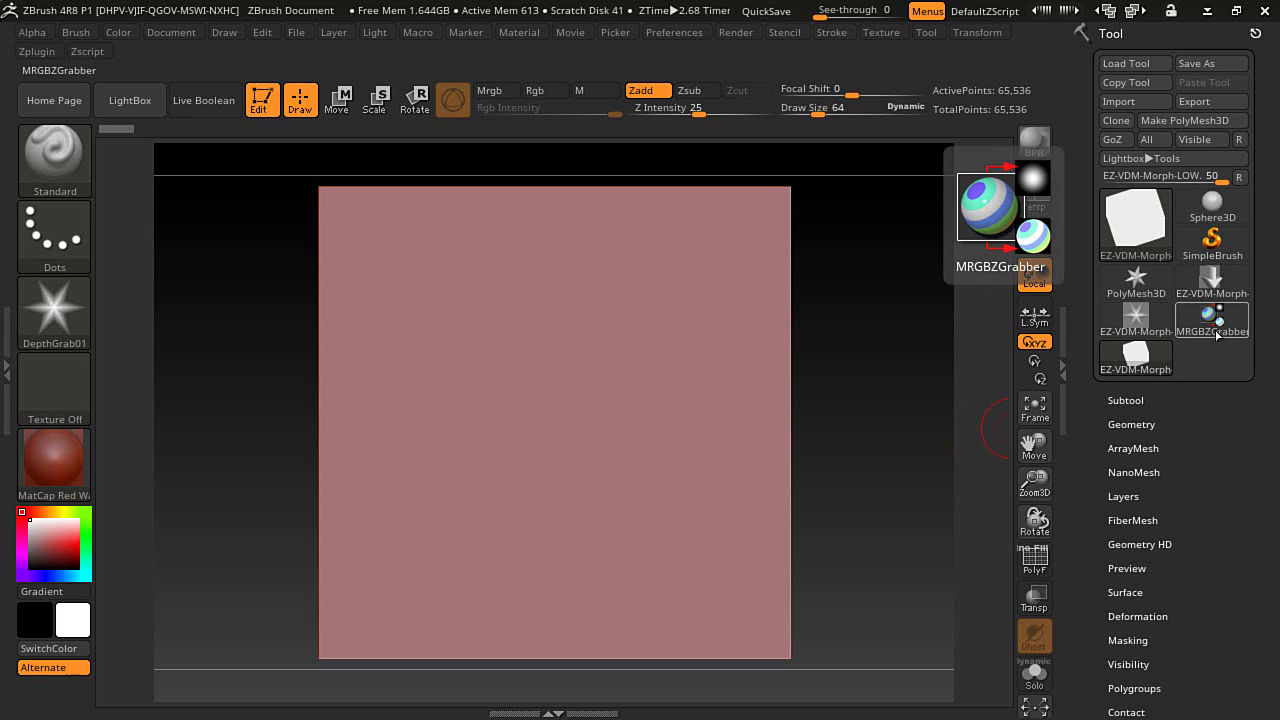
click(882, 33)
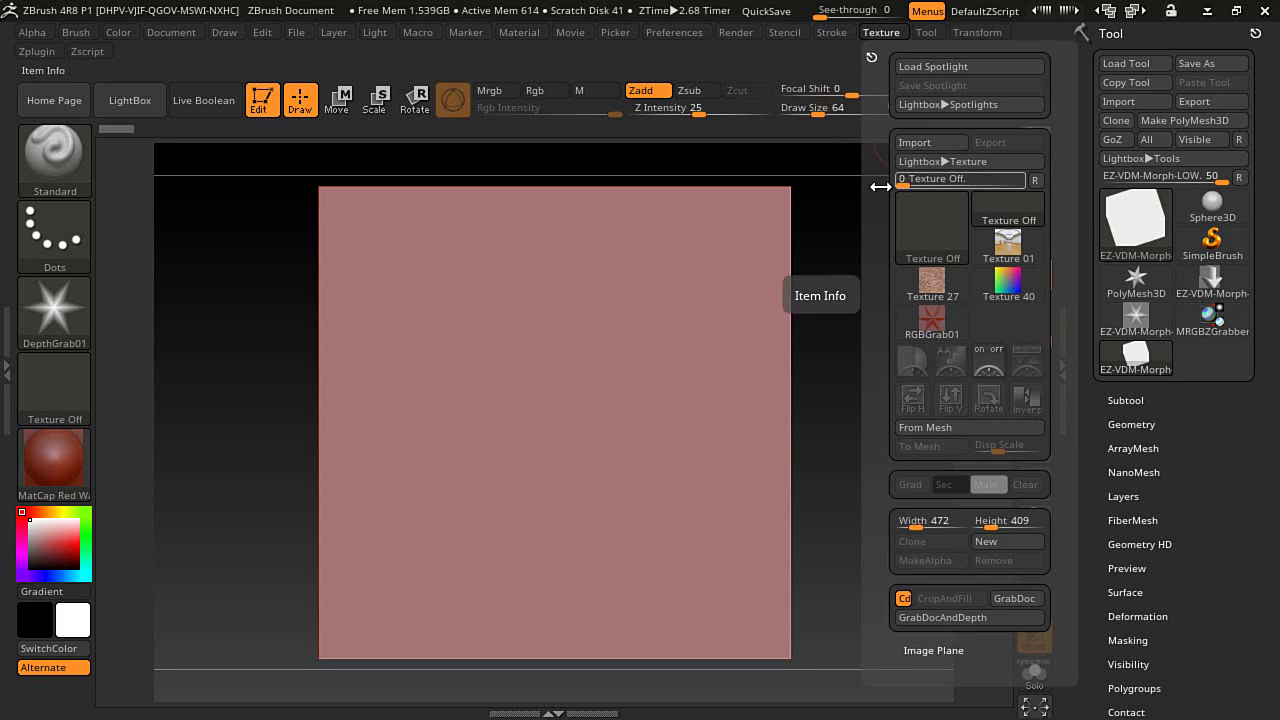
click(68, 323)
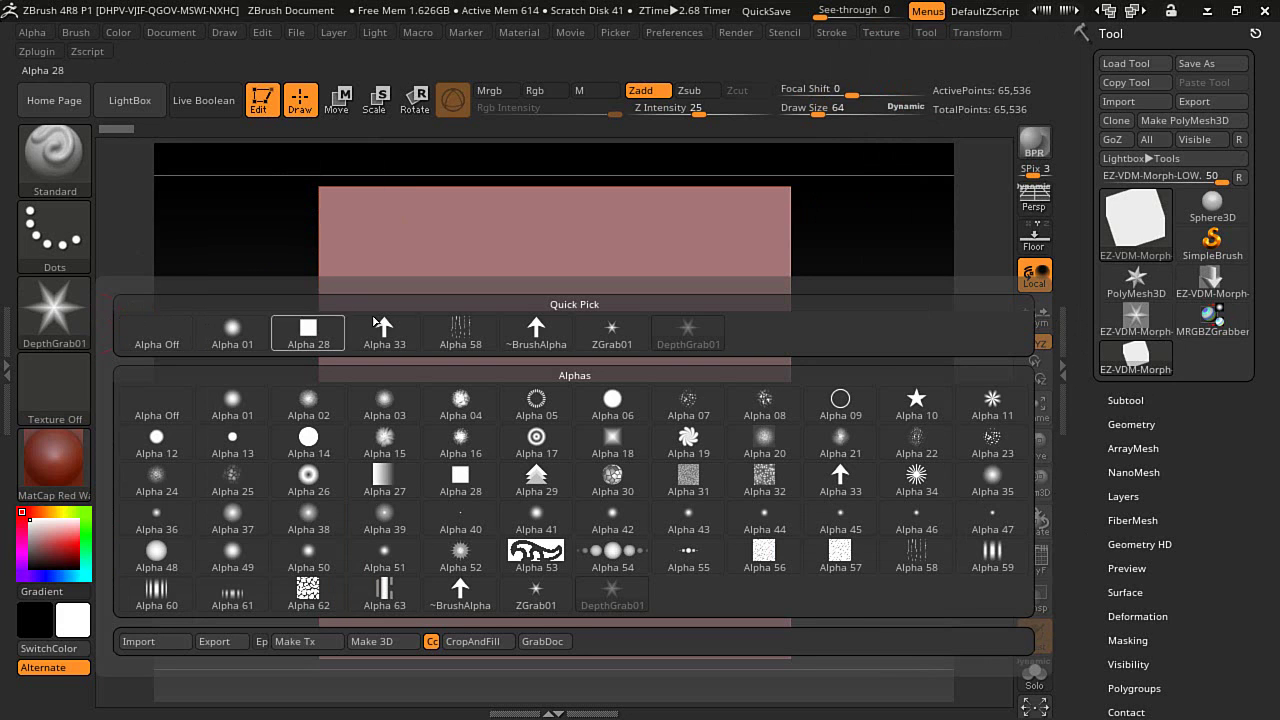
mouse_move(705, 329)
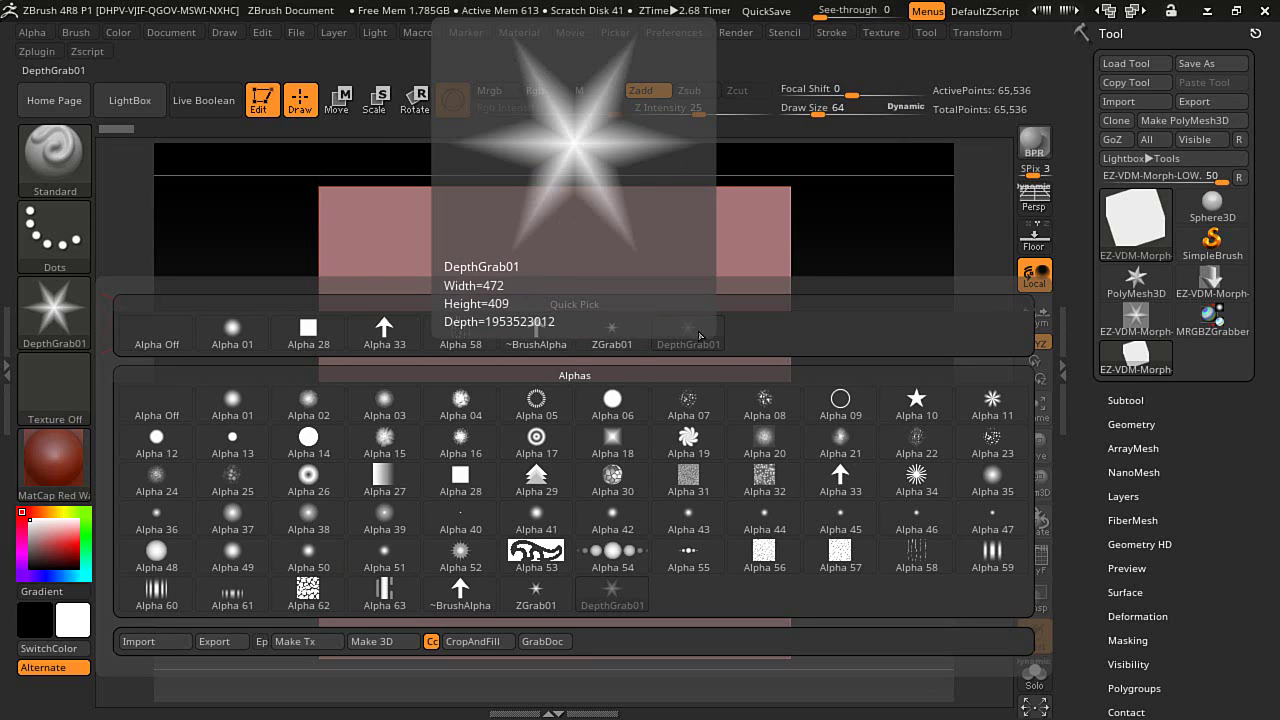
click(699, 335)
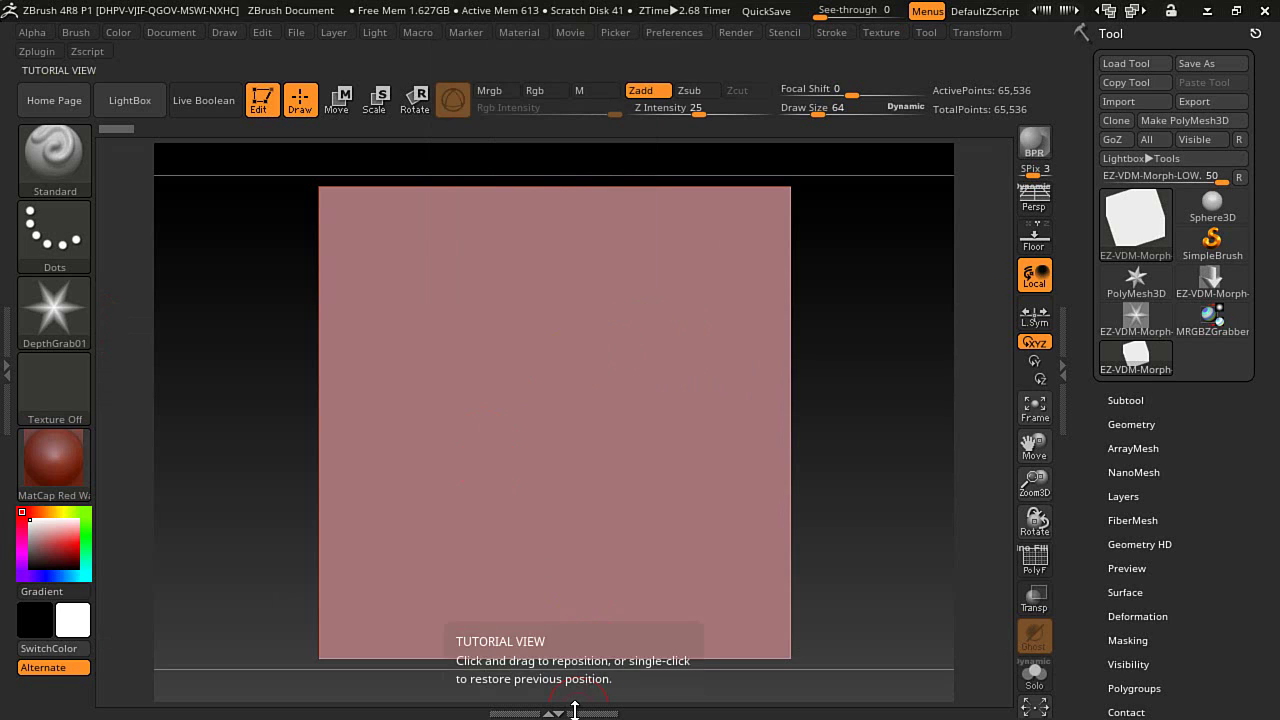
drag(575, 710, 543, 611)
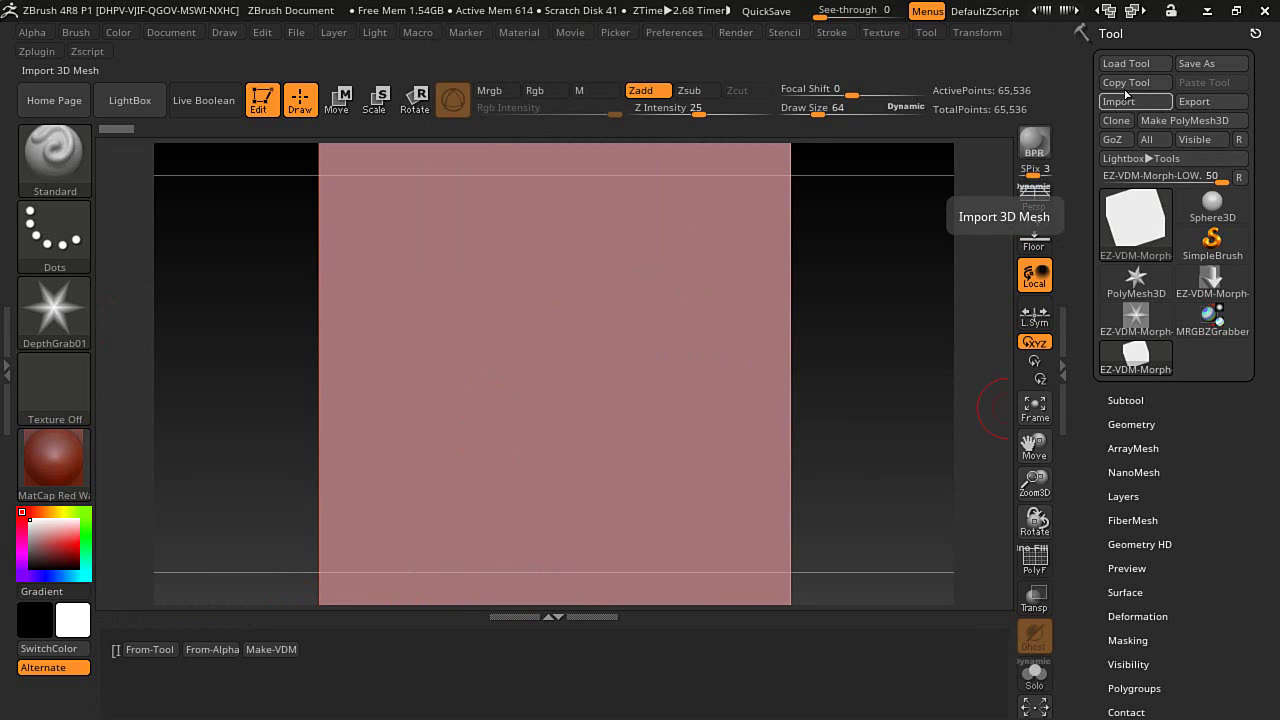
click(212, 650)
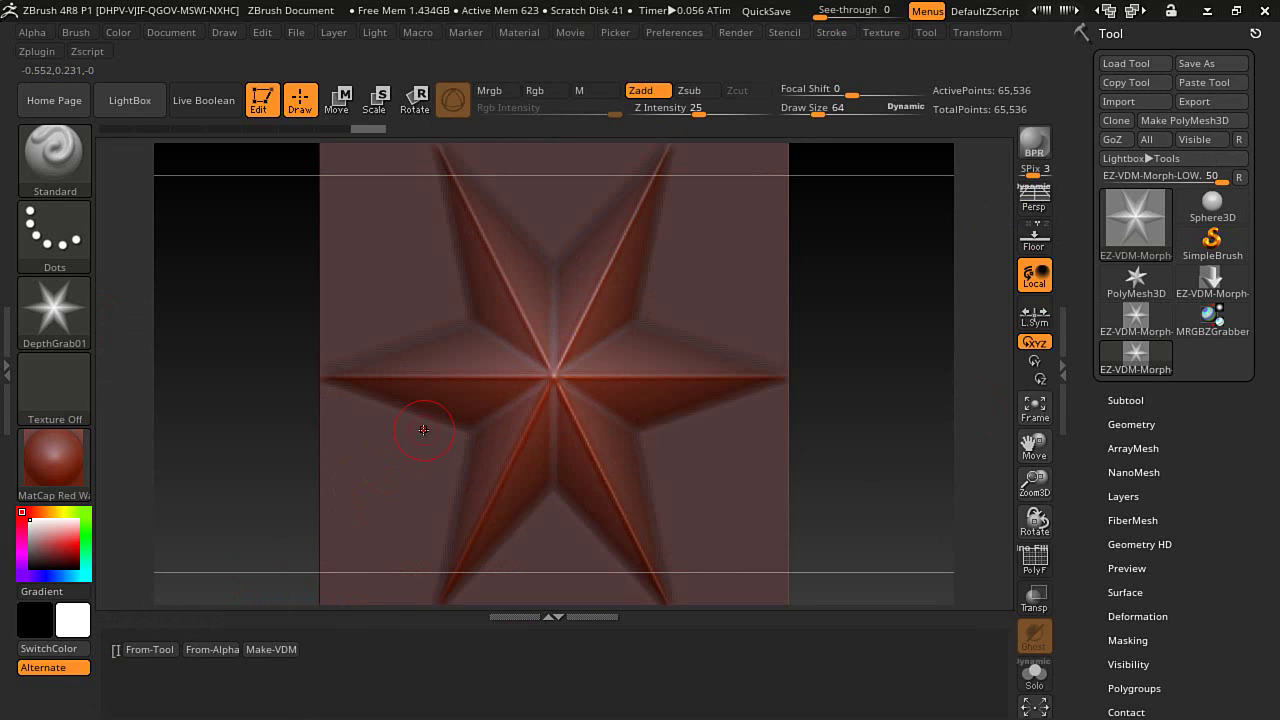
- Paste a fresh blank plane and raise the star relief from the ZGrab01 alpha
click(1210, 83)
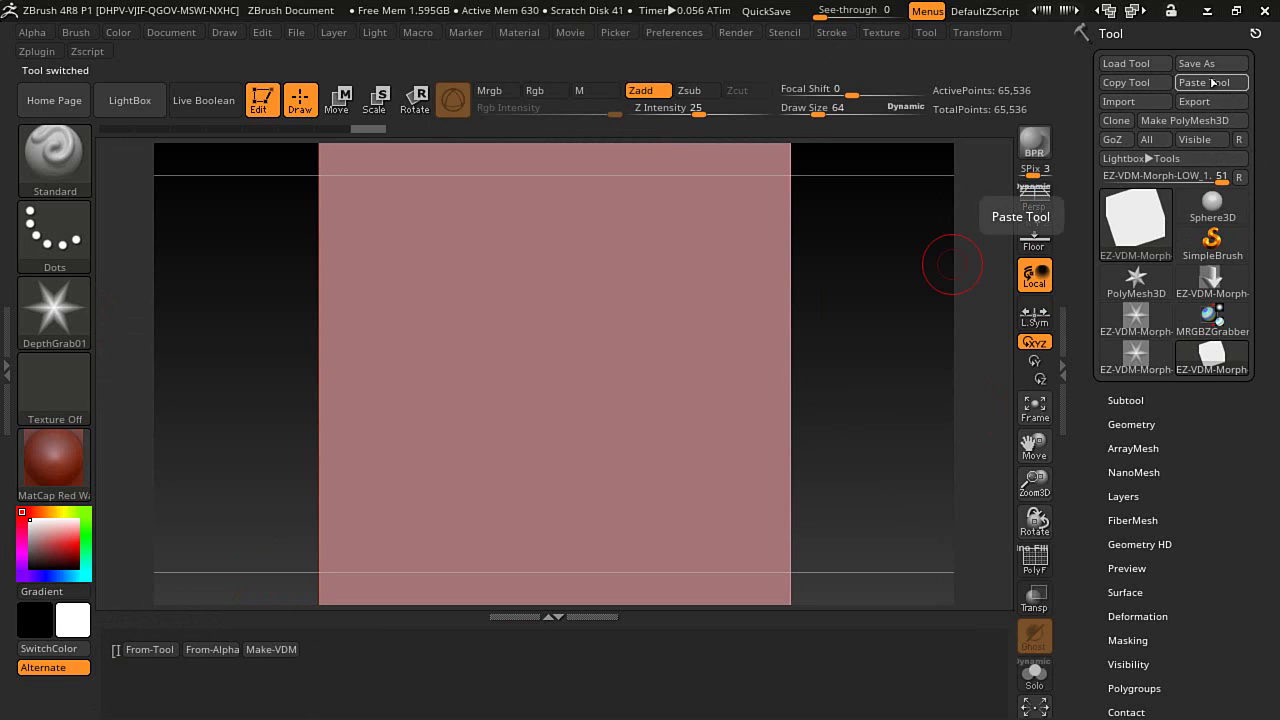
click(78, 323)
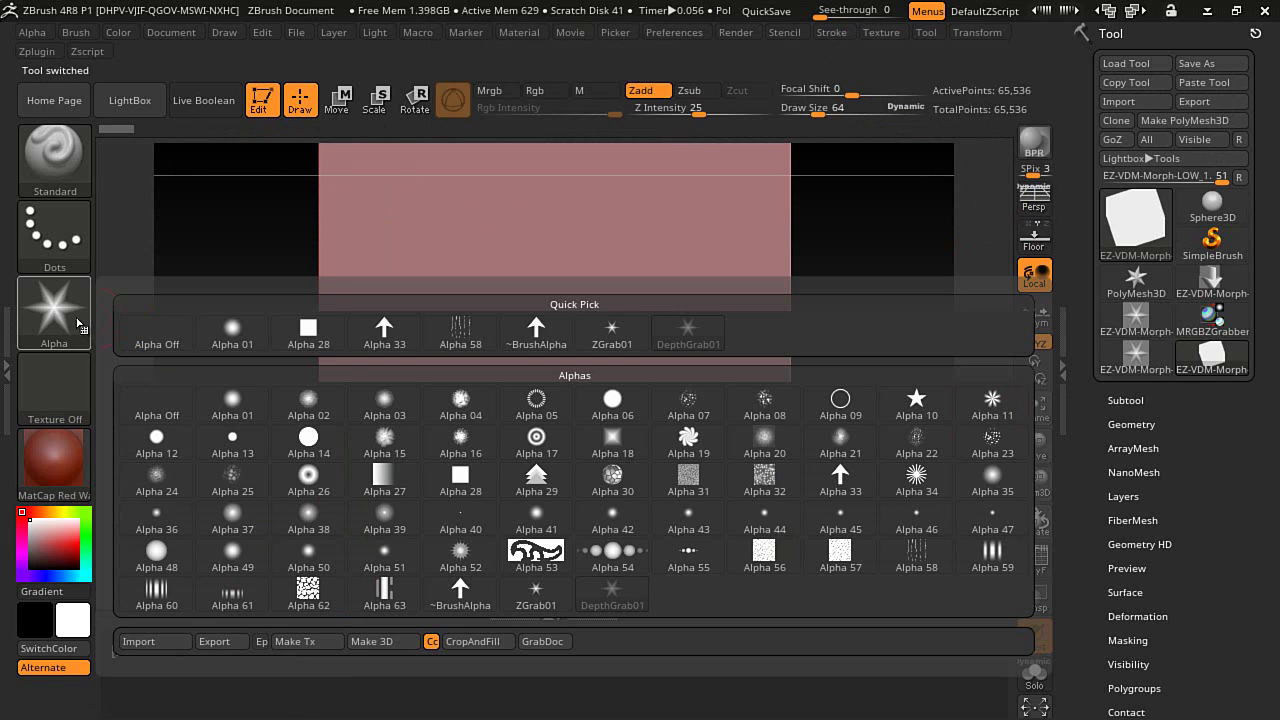
click(612, 330)
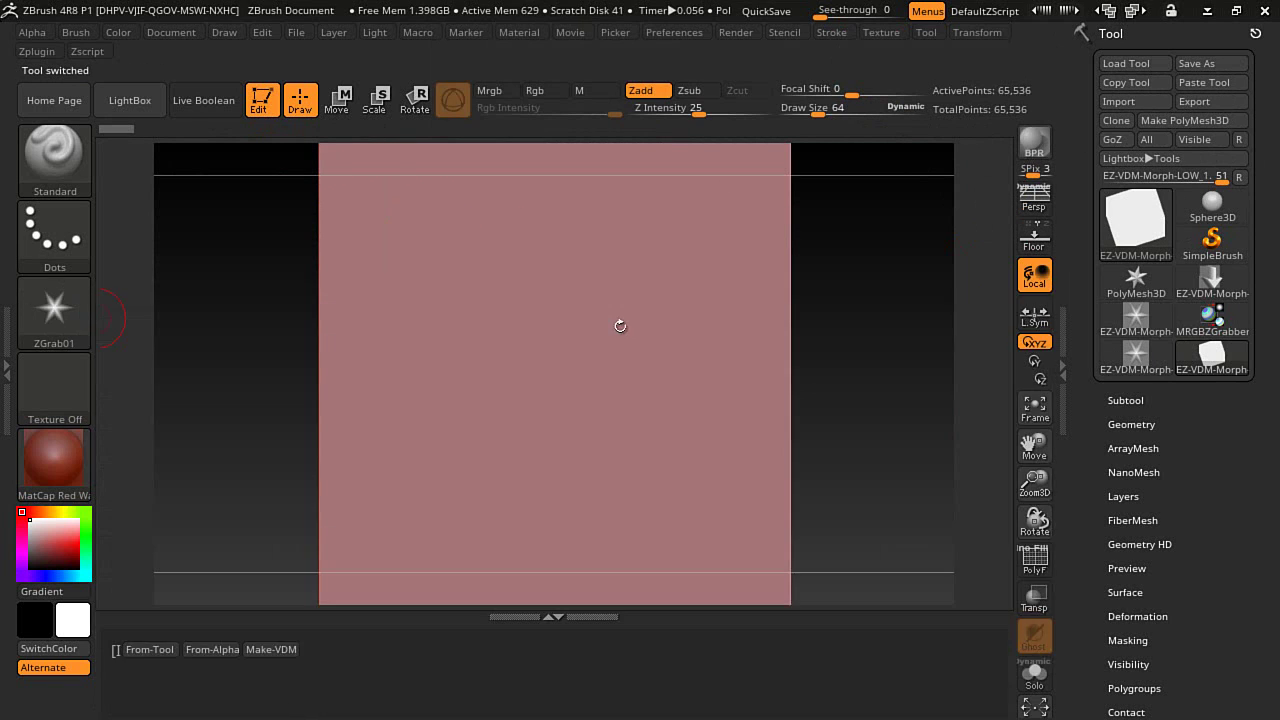
click(212, 649)
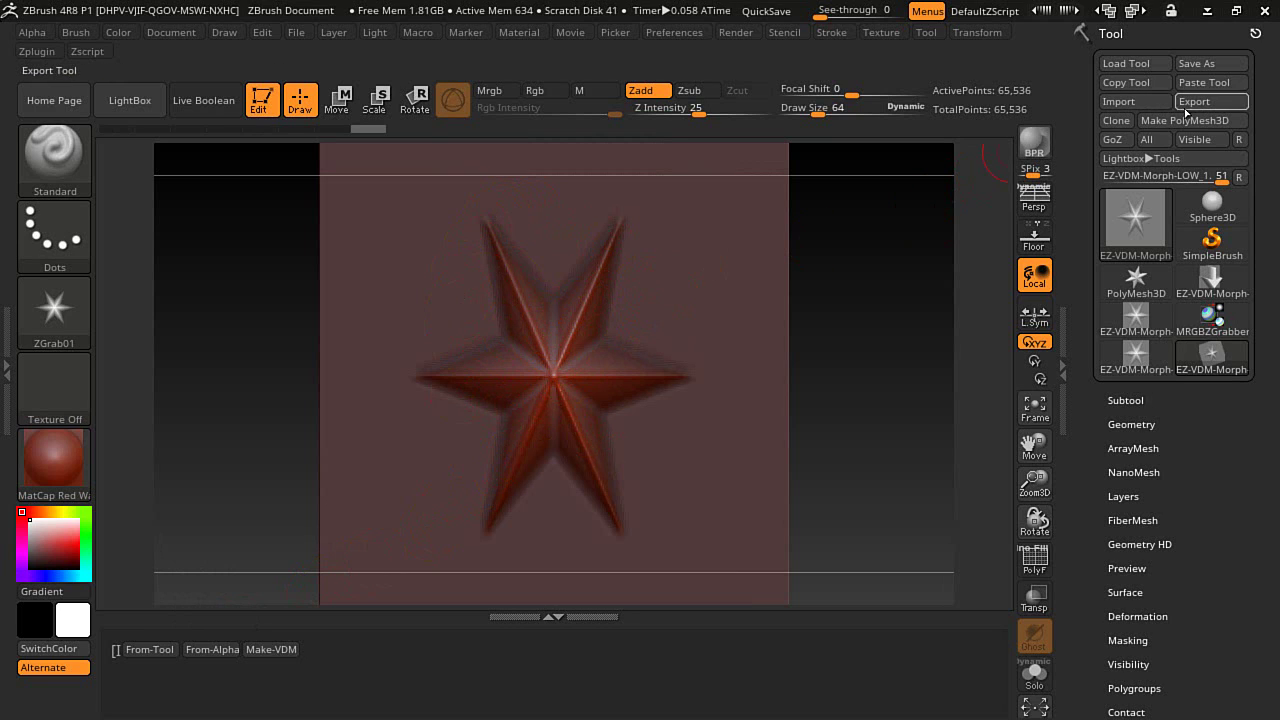
- Paste a new blank plane and build a star relief from the DepthGrab01 alpha with From-Alpha
click(1205, 82)
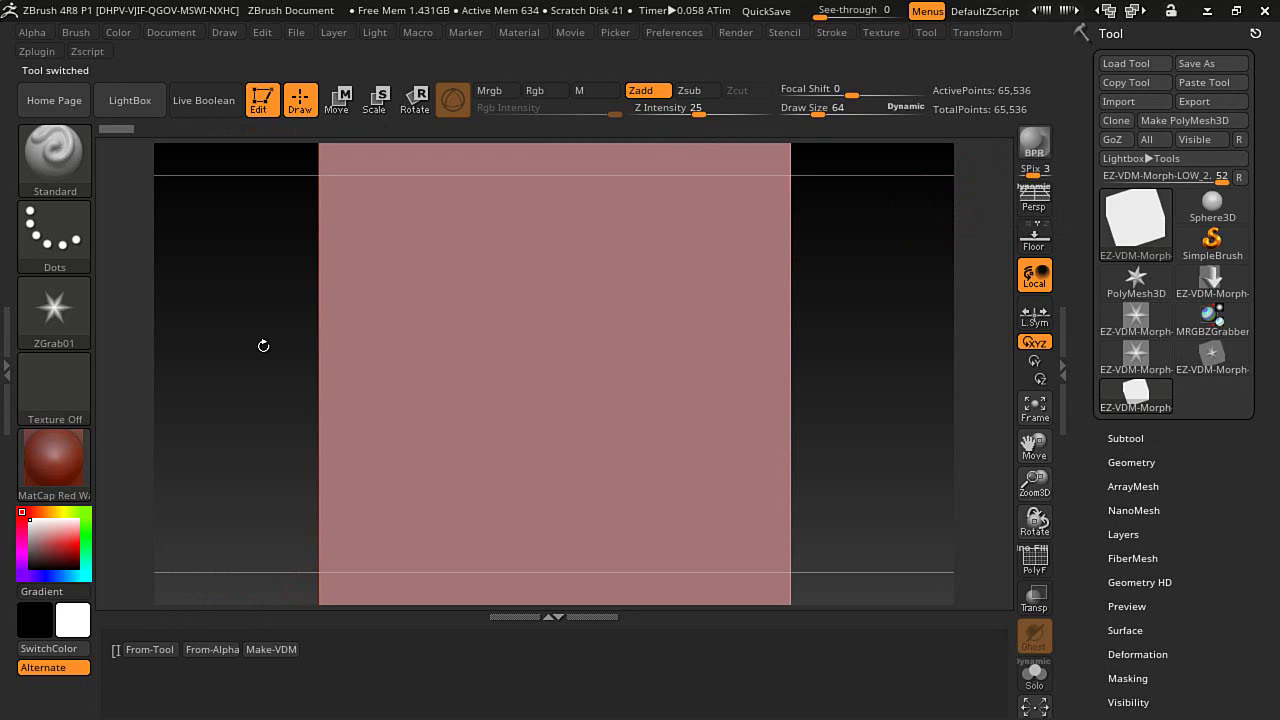
click(52, 322)
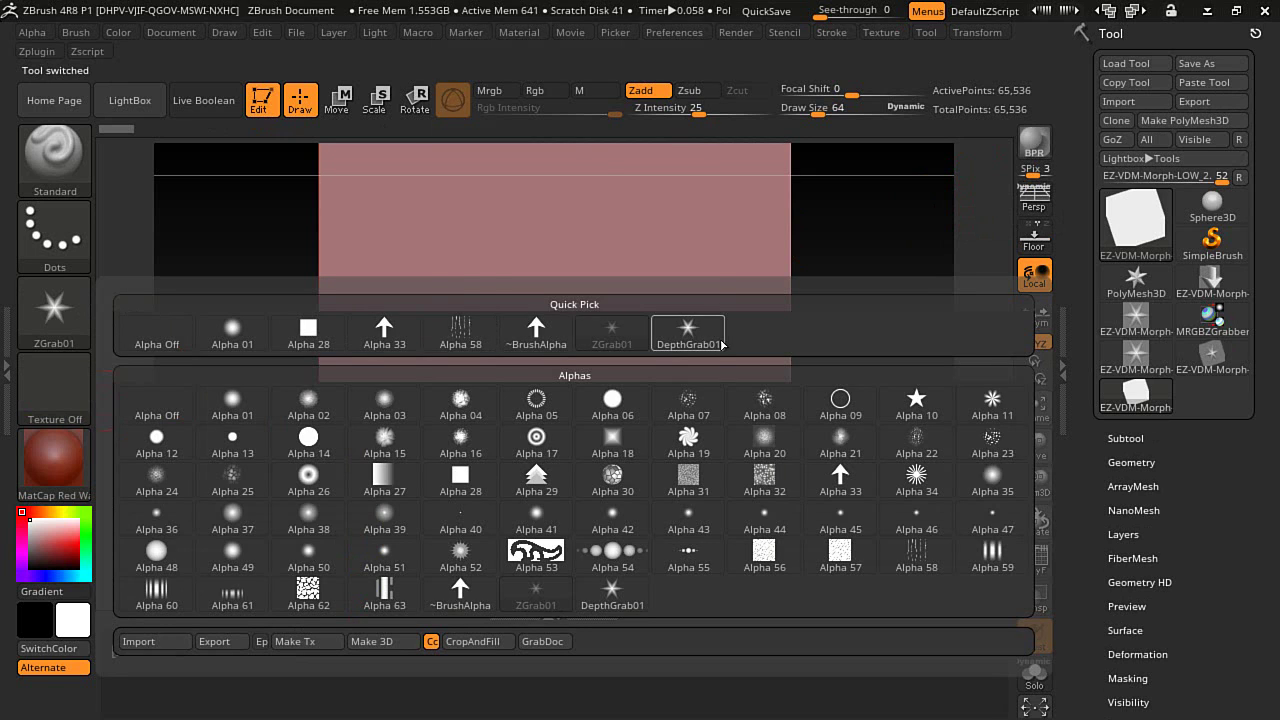
mouse_move(707, 348)
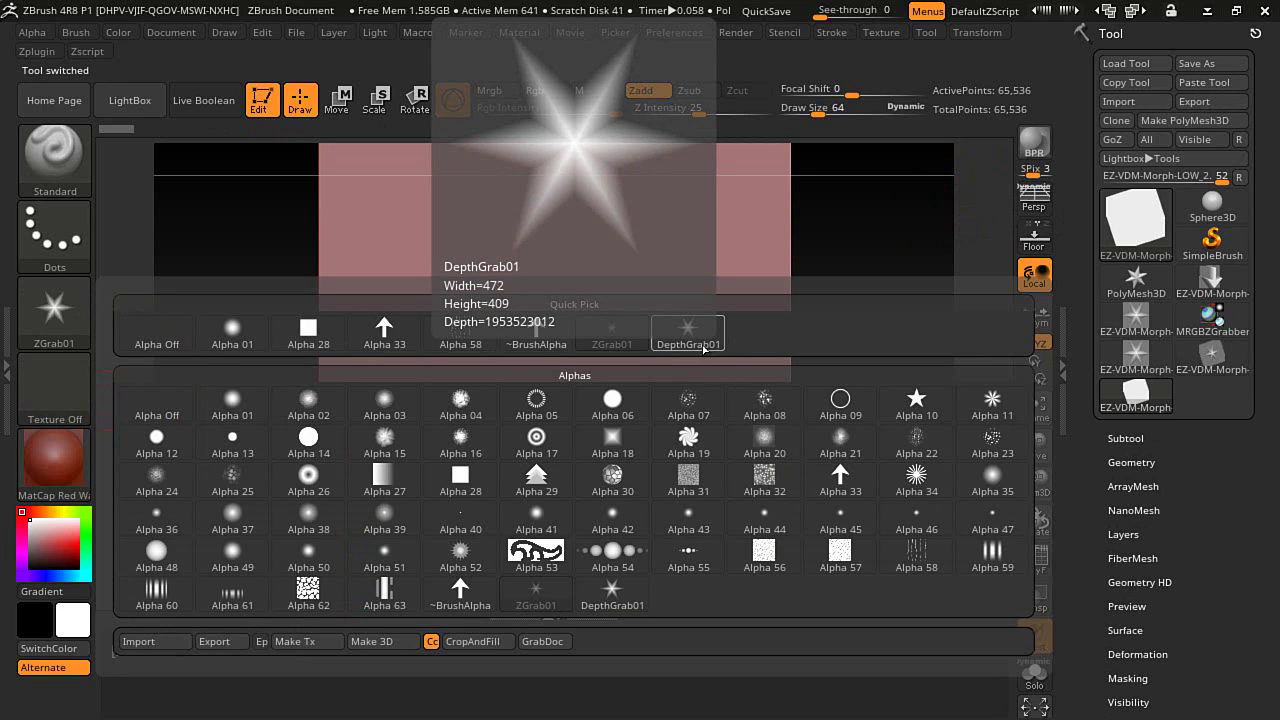
click(669, 346)
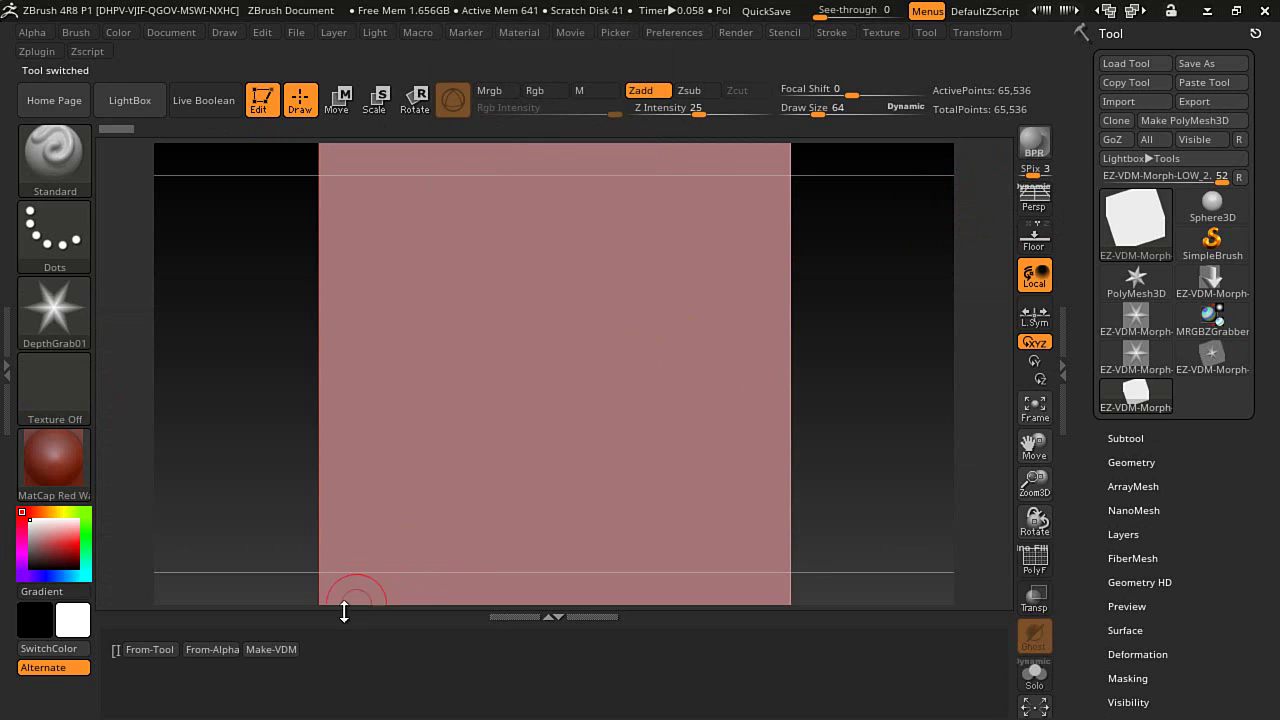
click(212, 650)
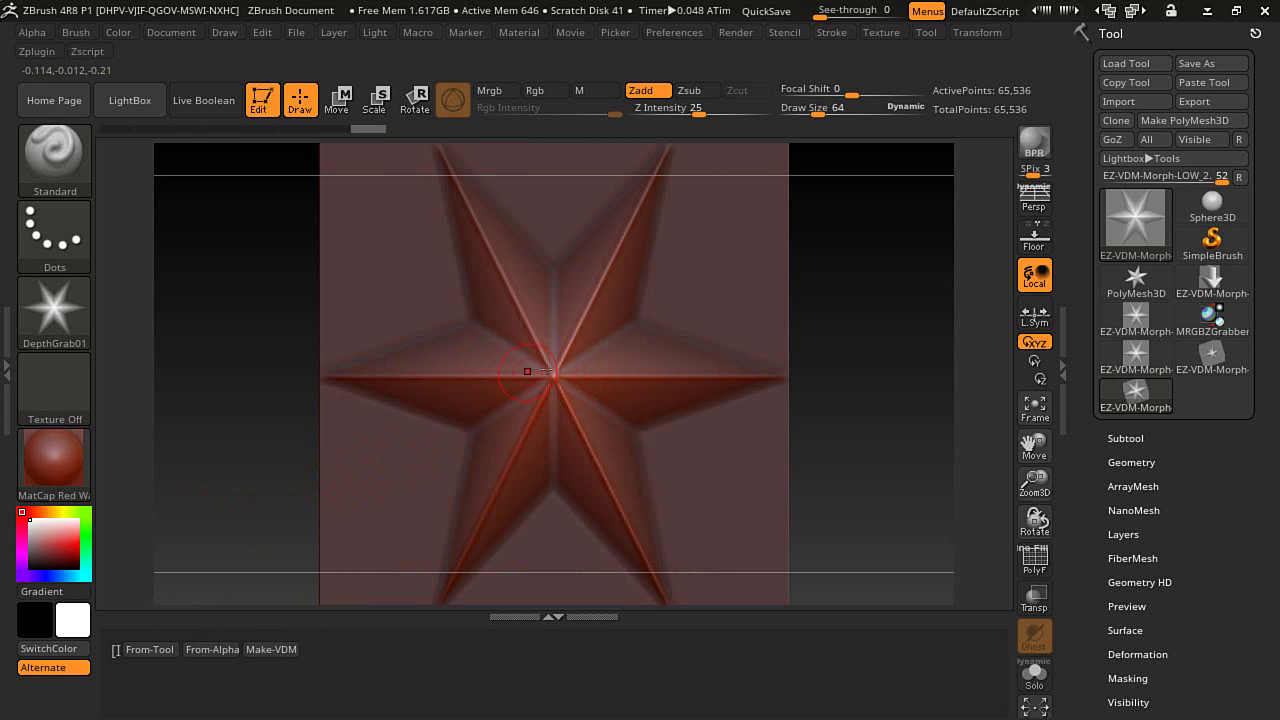
- Scrub the undo history, then use Transpose Move to turn the arrow-stamped plane to face front
click(330, 126)
drag(170, 137, 198, 135)
drag(243, 263, 289, 249)
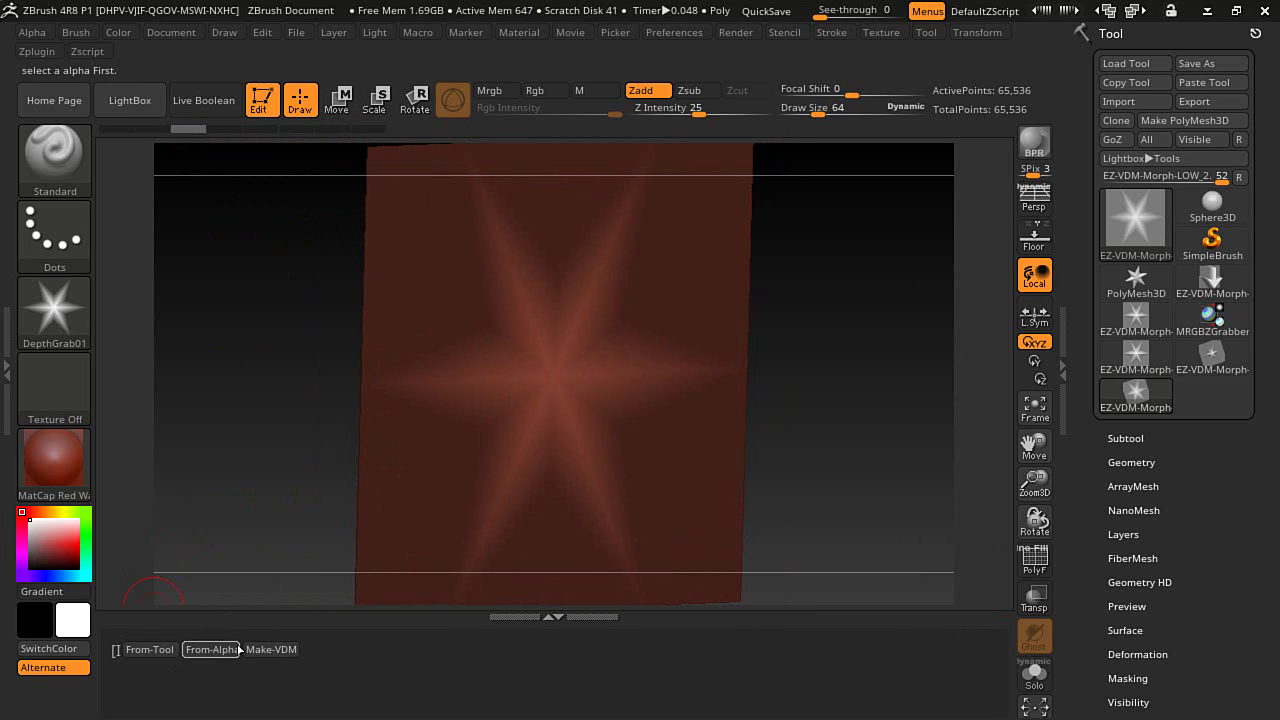
click(336, 100)
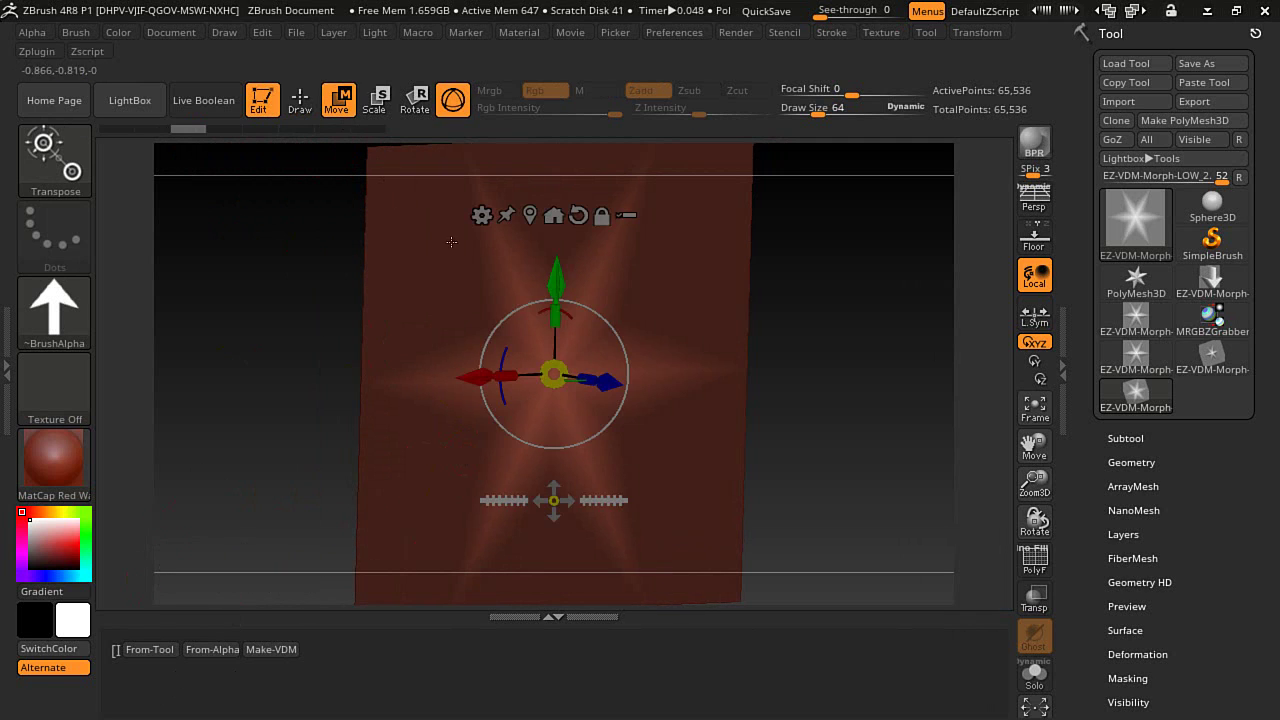
drag(835, 367, 859, 375)
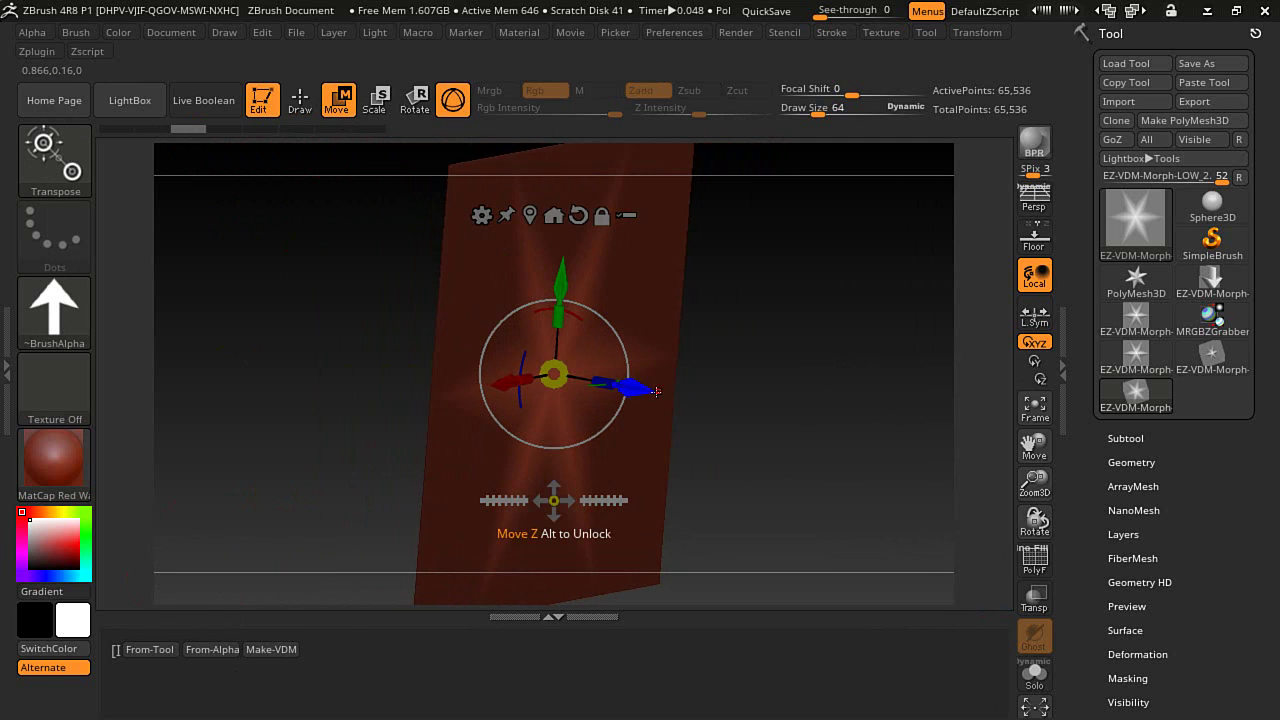
drag(648, 390, 690, 398)
drag(872, 411, 829, 418)
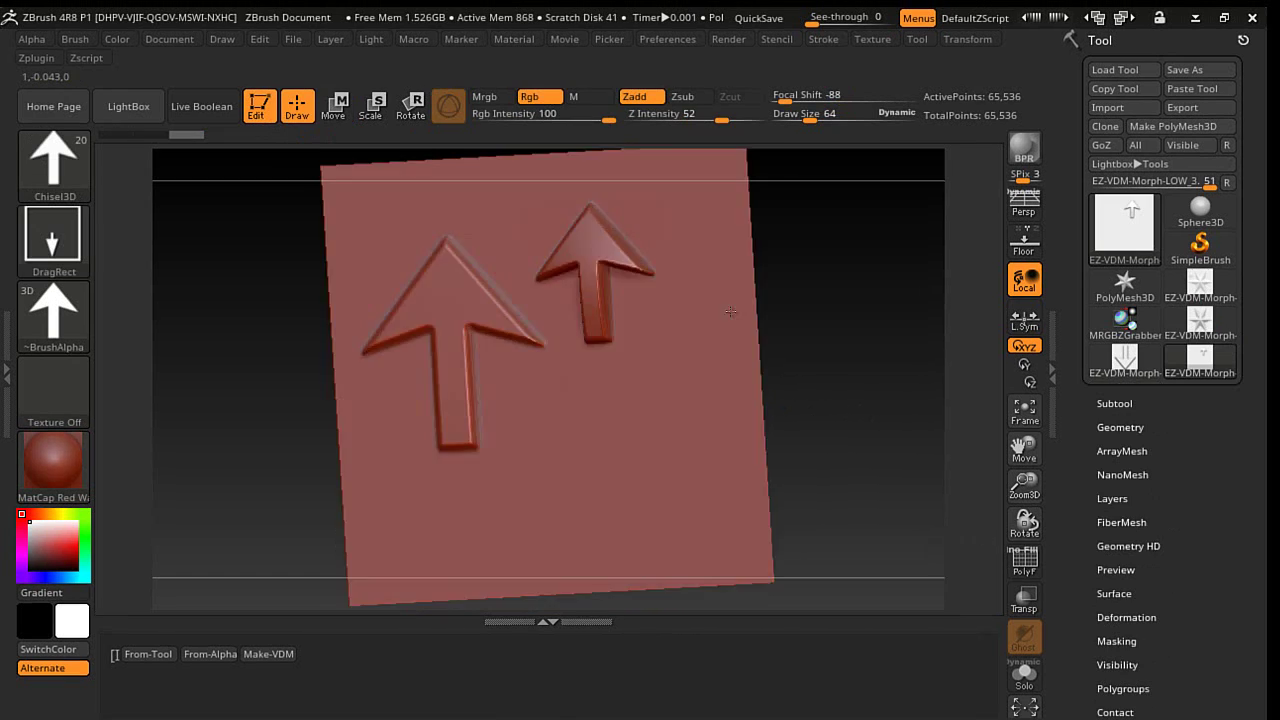
drag(800, 360, 772, 306)
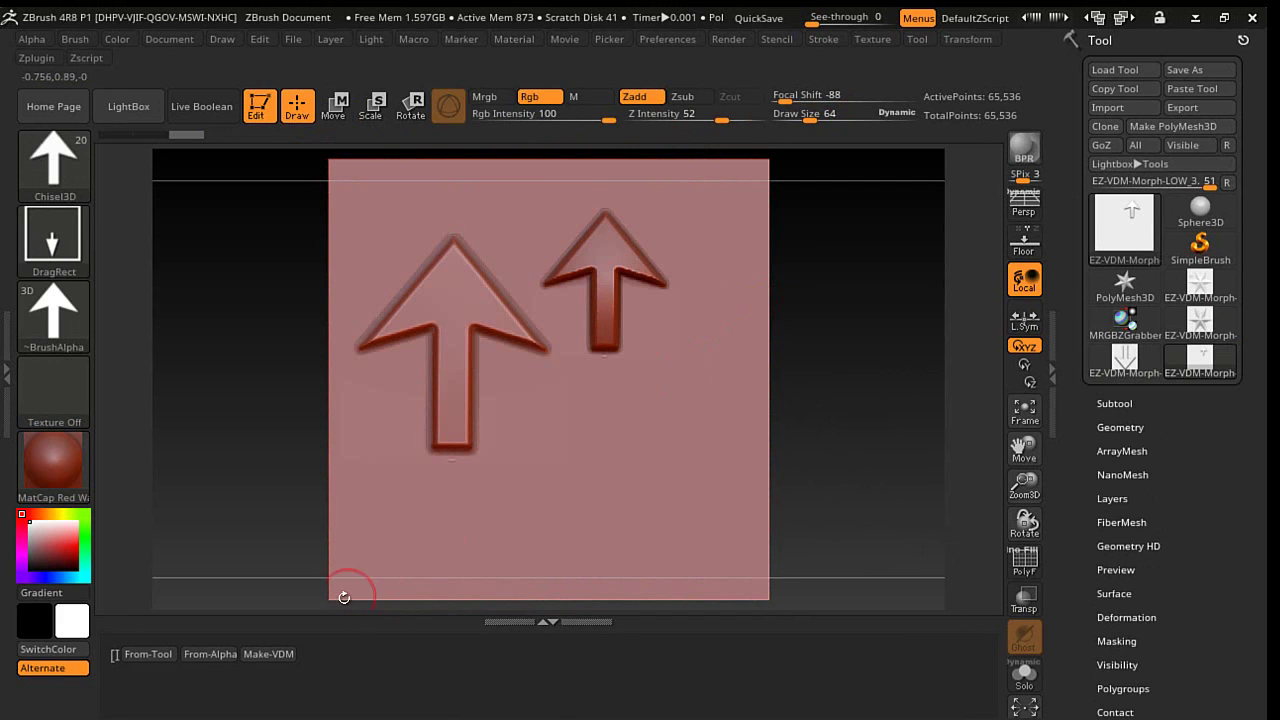